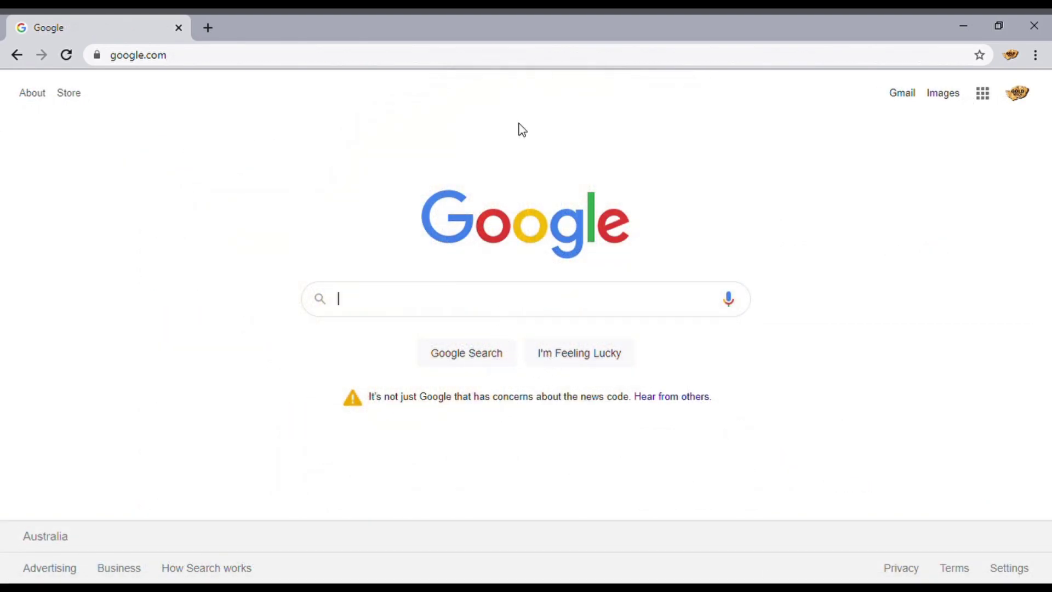
Step: Search Google for 'Geovic'
type("Geovic")
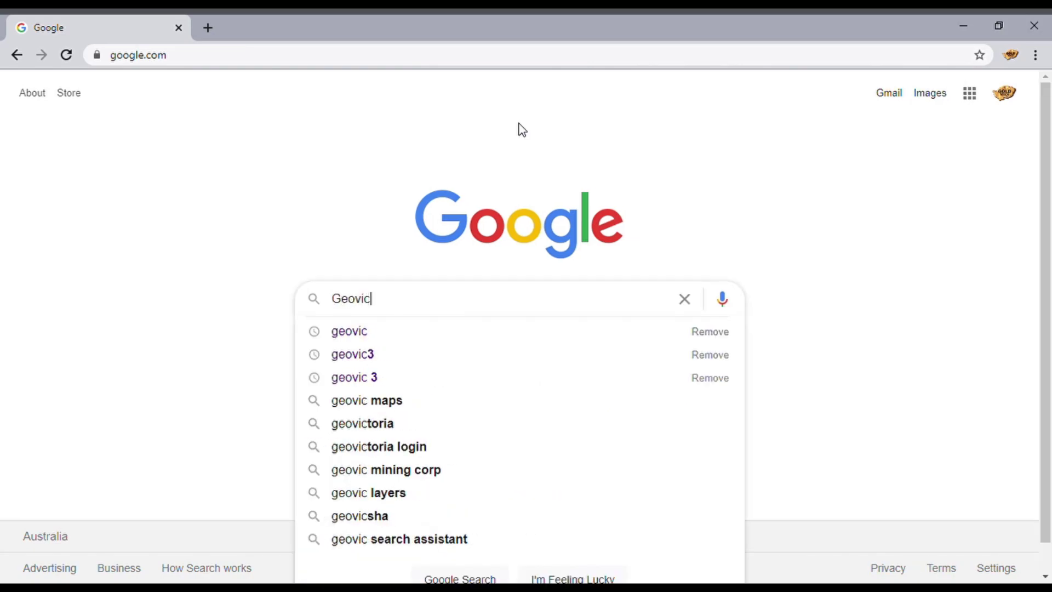
key("Return")
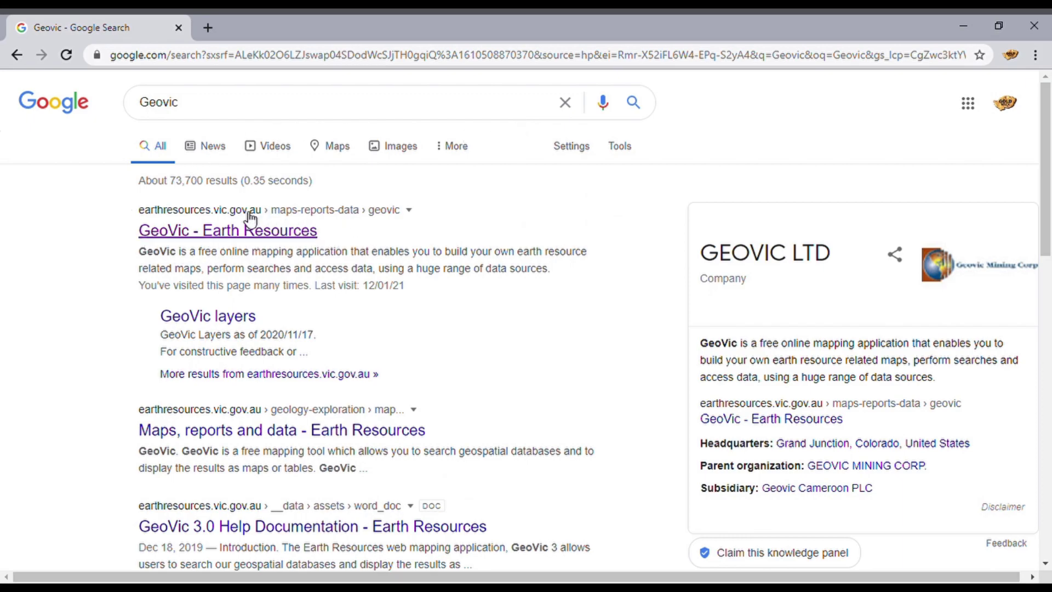
Step: Open the 'GeoVic - Earth Resources' result and scroll down to its registered and anonymous access options
left_click(208, 234)
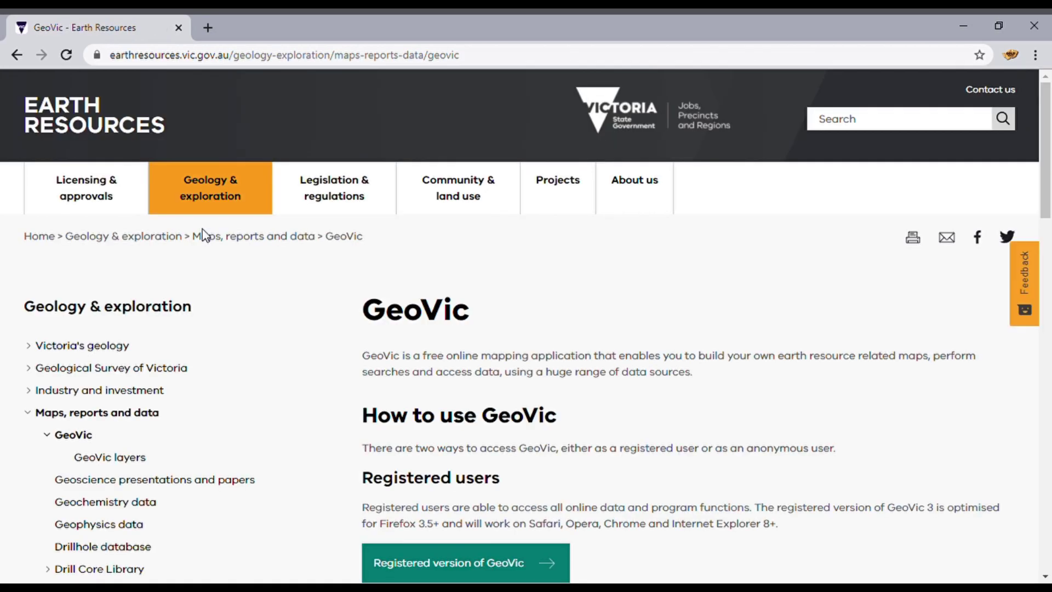
left_click_drag(1048, 110, 1049, 164)
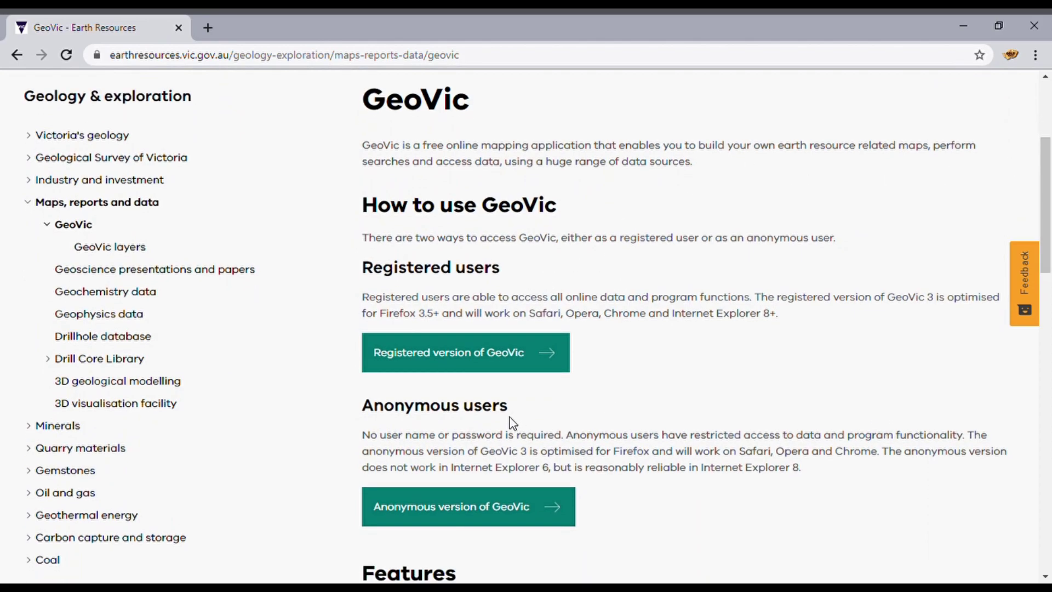
Step: Open the Registered version of GeoVic and log in with the account user name and password
left_click(479, 359)
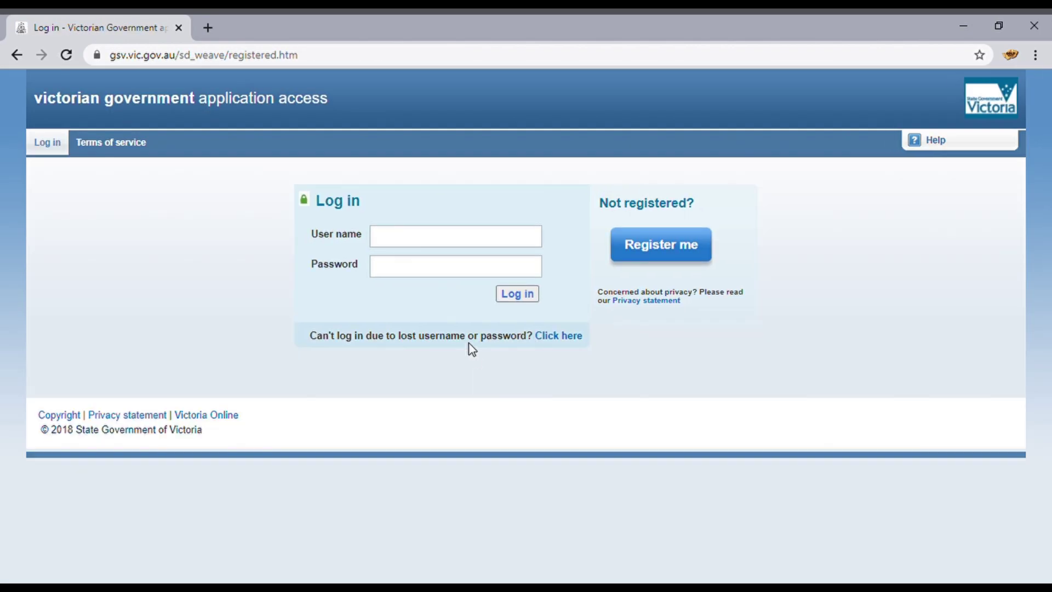
left_click(445, 246)
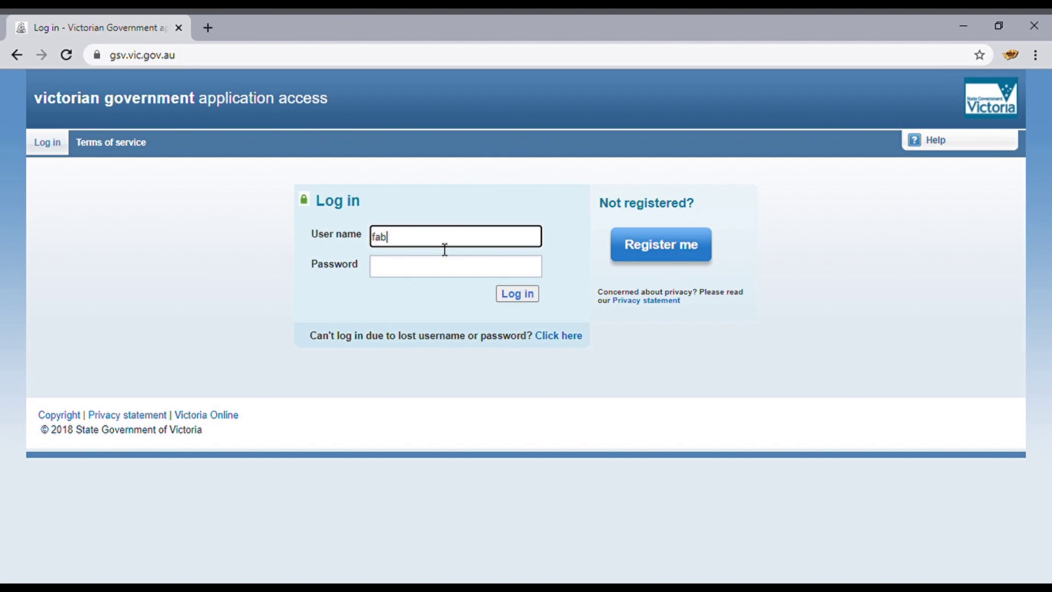
key("Tab")
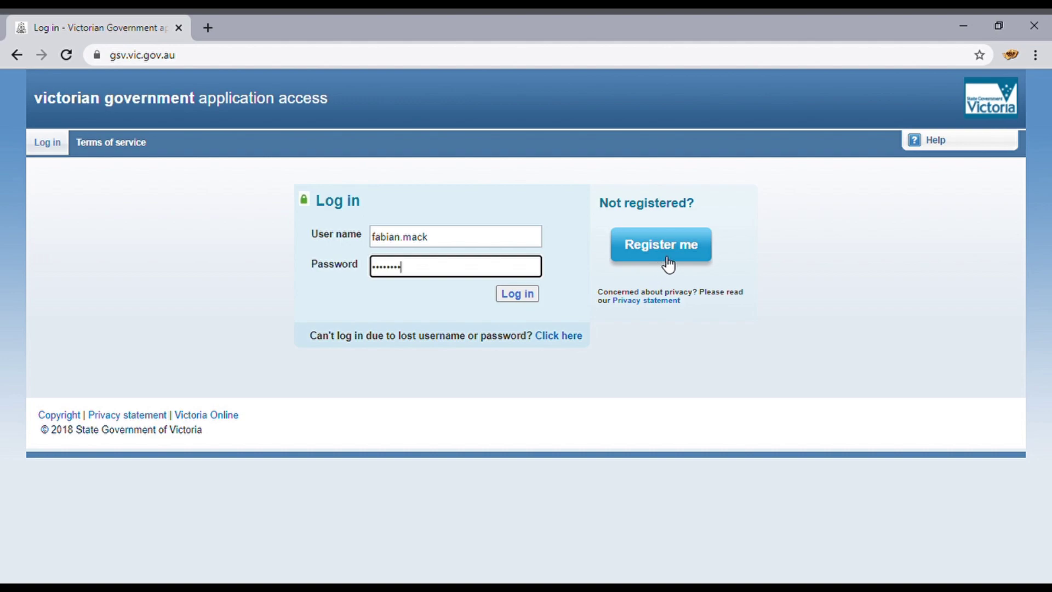
left_click(522, 300)
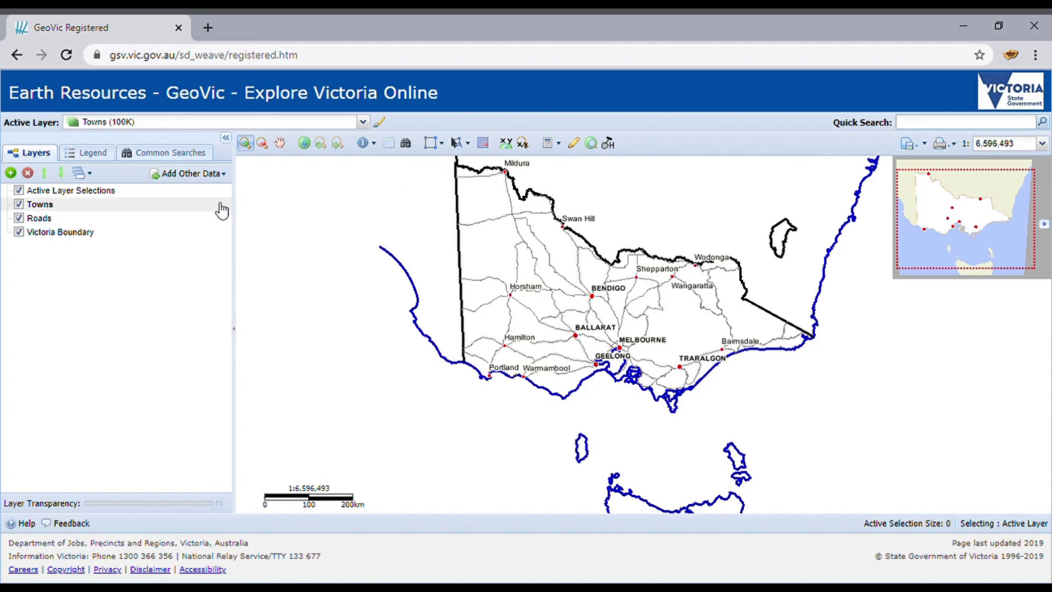
left_click(104, 160)
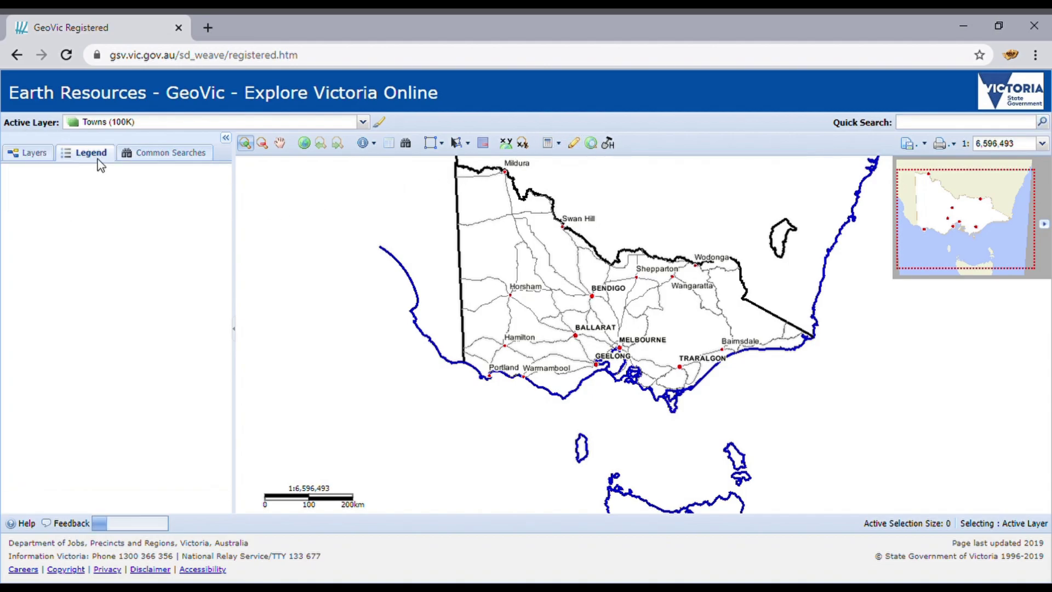
left_click(29, 158)
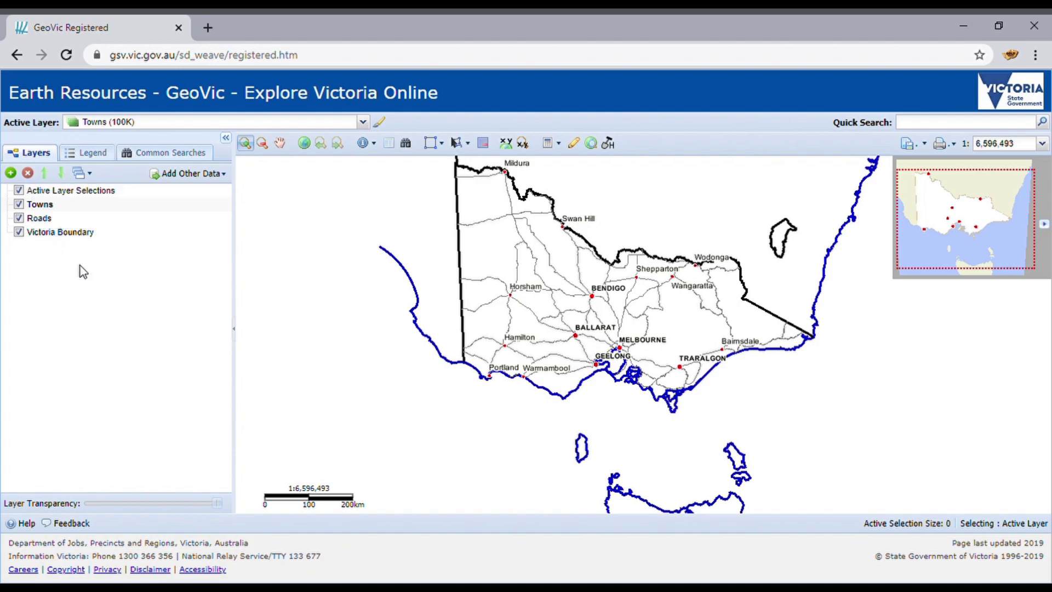
left_click(47, 219)
left_click(53, 174)
left_click(62, 173)
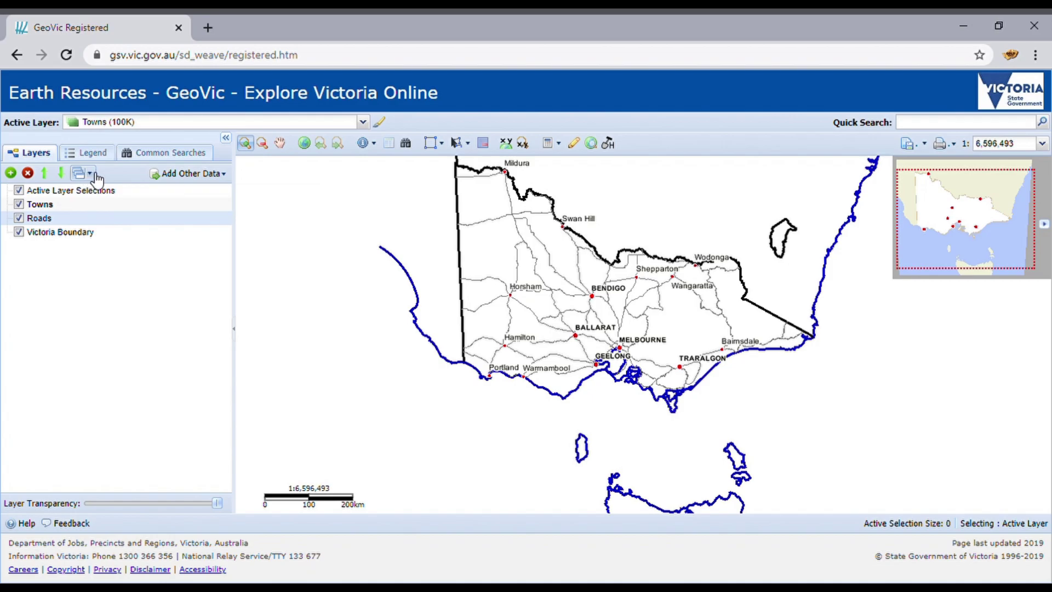
Step: Load the '28. Topographic Detail(+)' theme, adding railways, watercourses and lakes, and contours
left_click(89, 173)
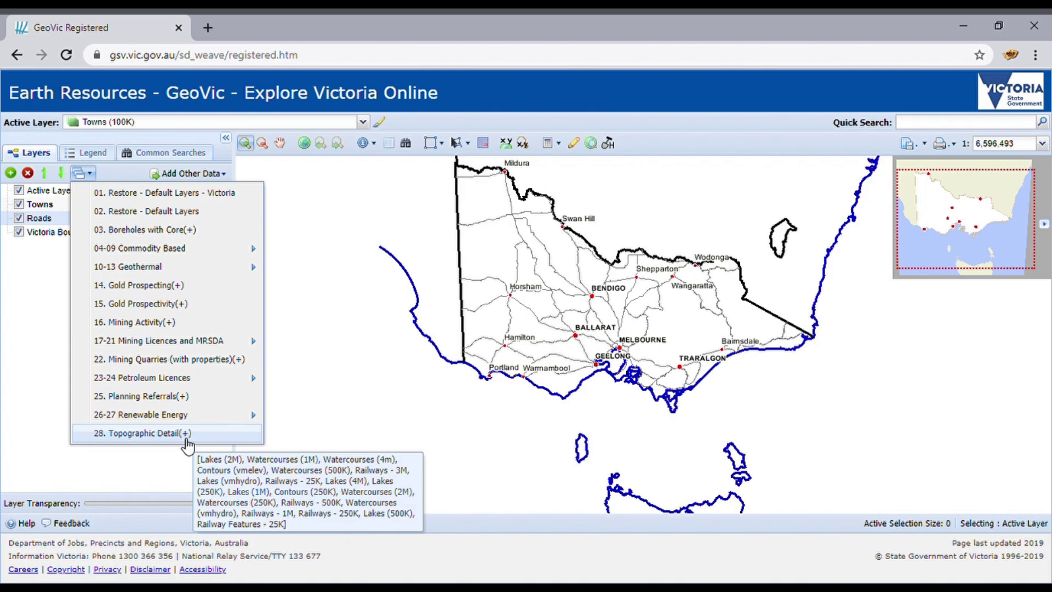
left_click(185, 436)
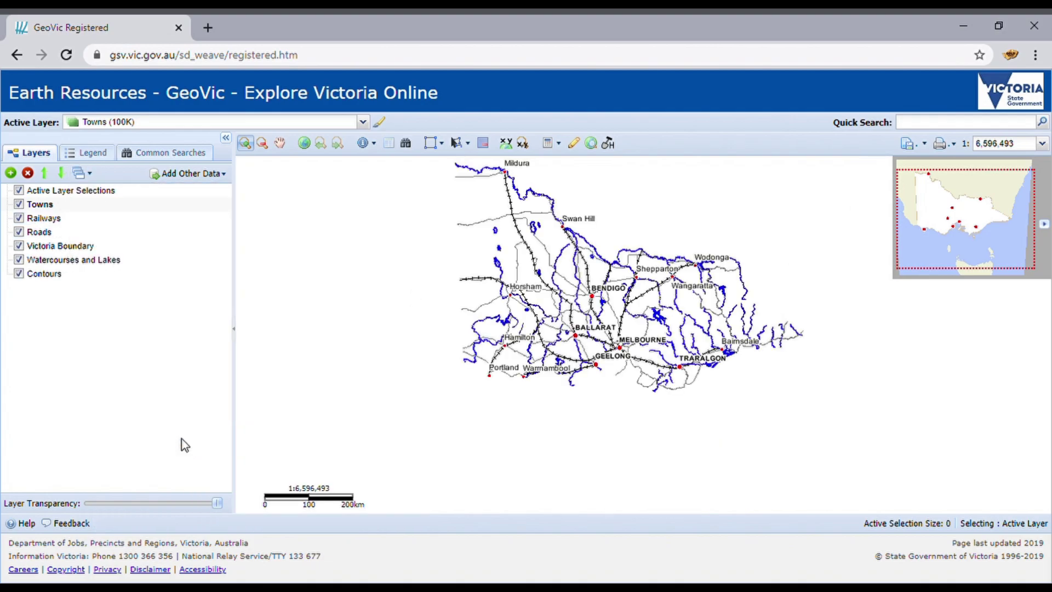
left_click(94, 174)
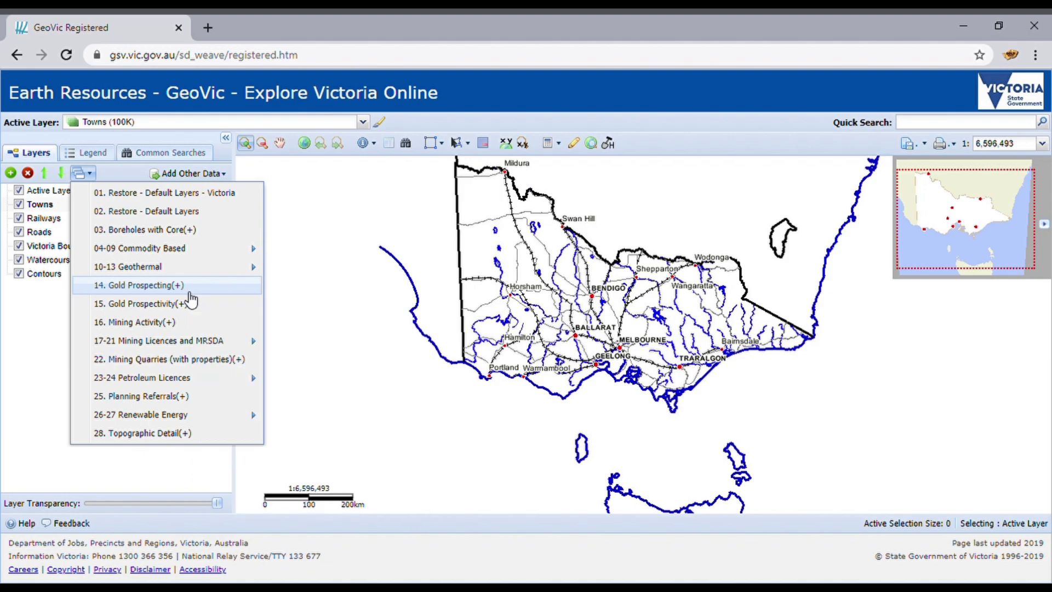
Step: Add the '14. Gold Prospecting(+)' theme and check its new entries in the Legend
left_click(190, 292)
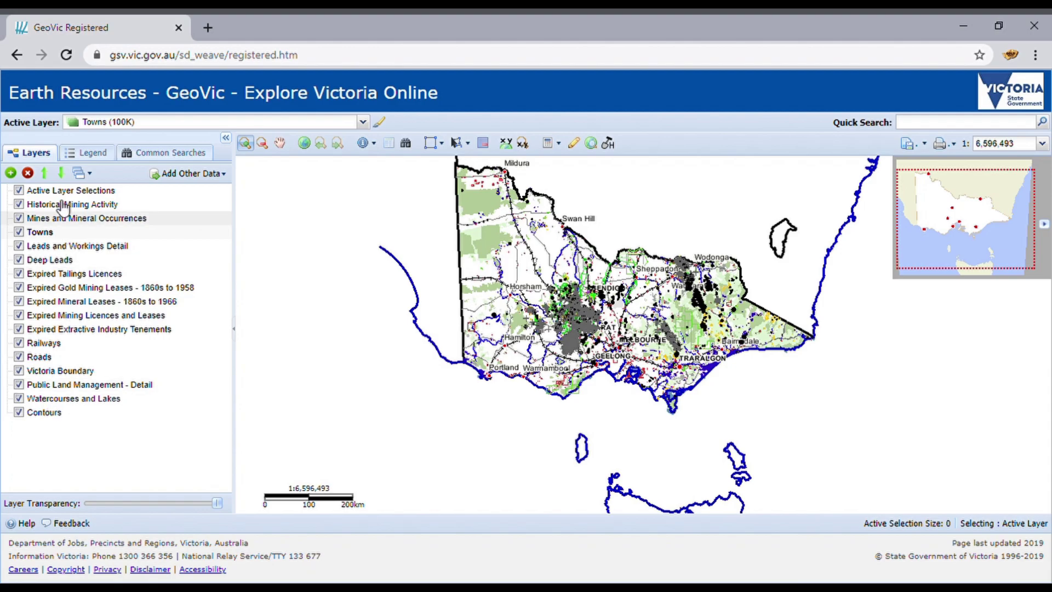
left_click(83, 153)
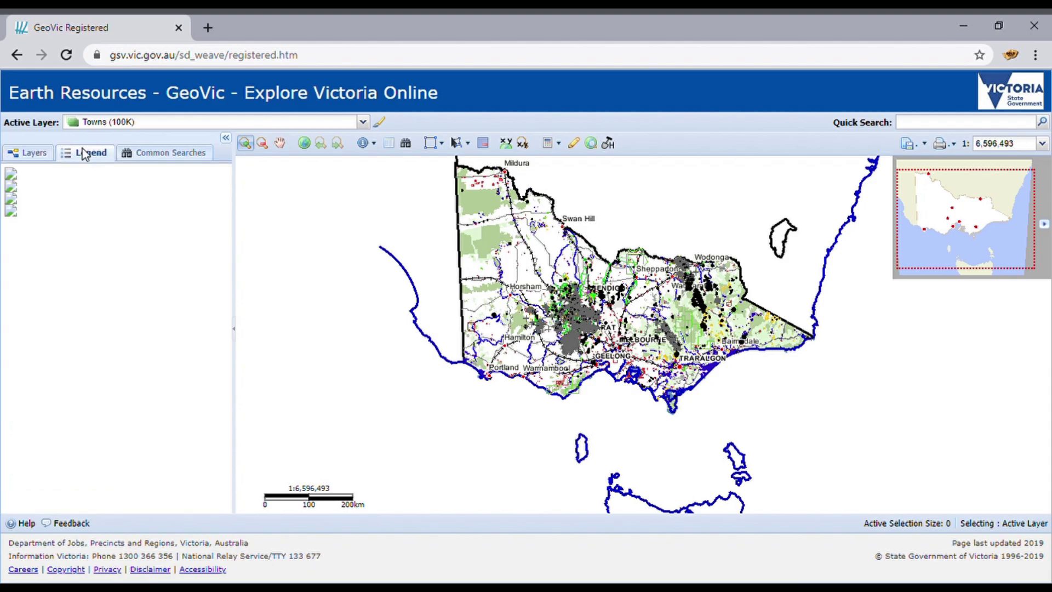
left_click(31, 159)
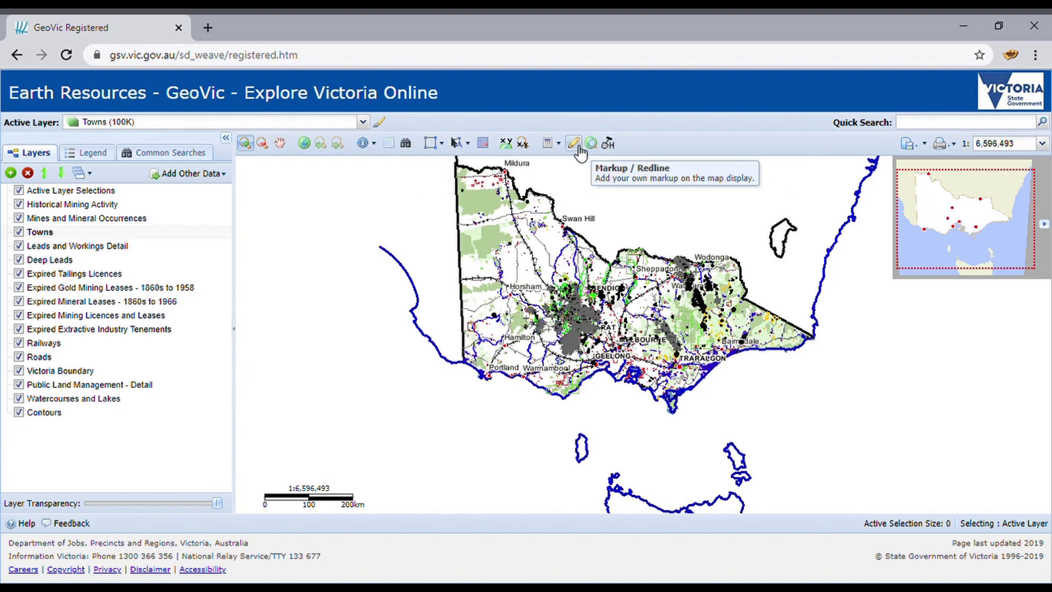
Step: Look through the Print layout options and the File save and export menu
left_click(956, 147)
left_click(913, 143)
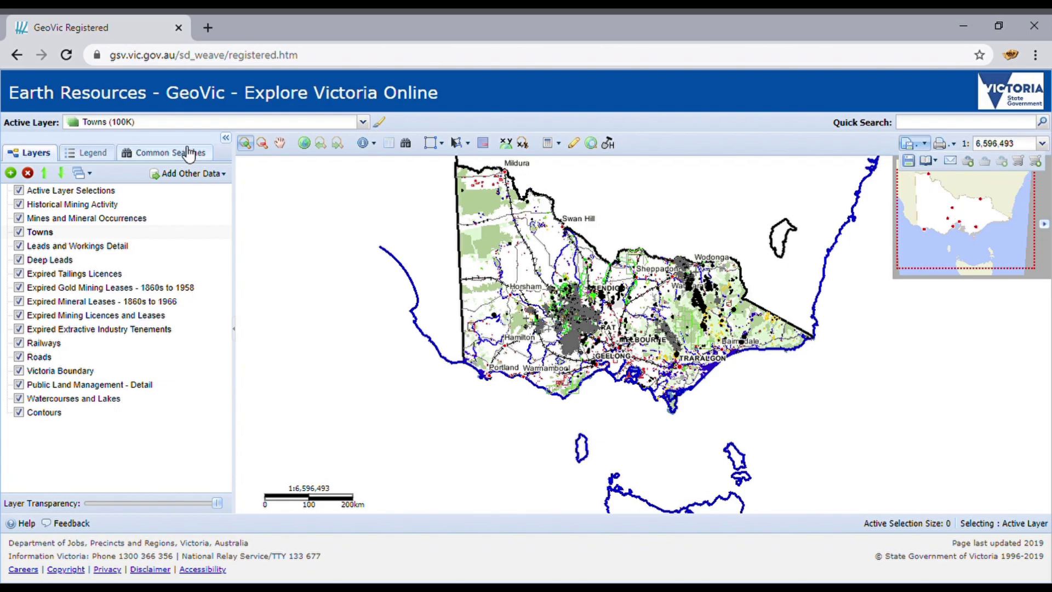
Step: Zoom in over the central Victorian goldfields, then box-zoom to Axedale at about 1:89,160
left_click(280, 191)
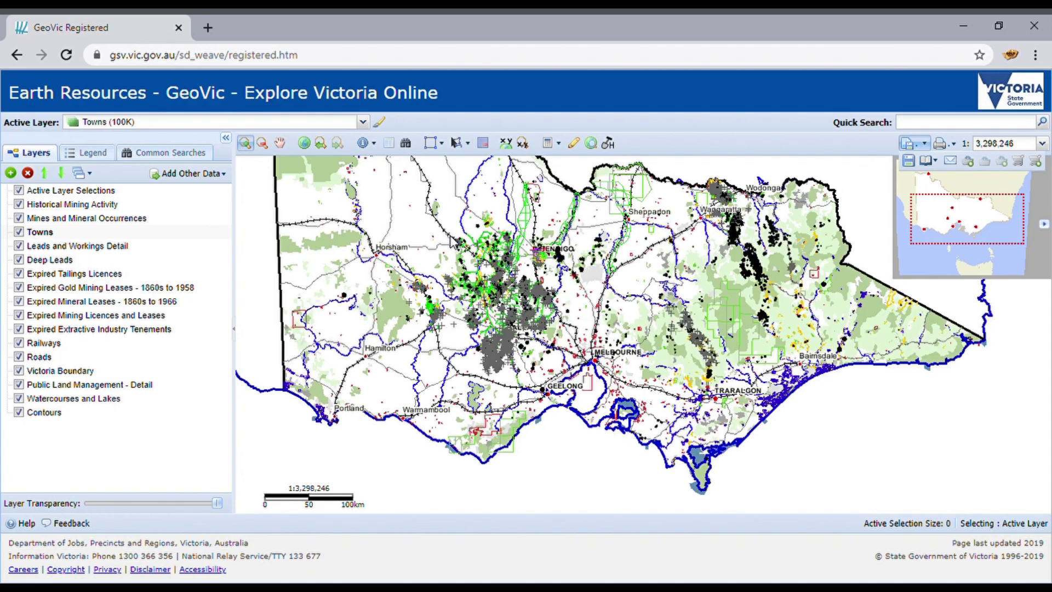
left_click_drag(440, 225, 597, 307)
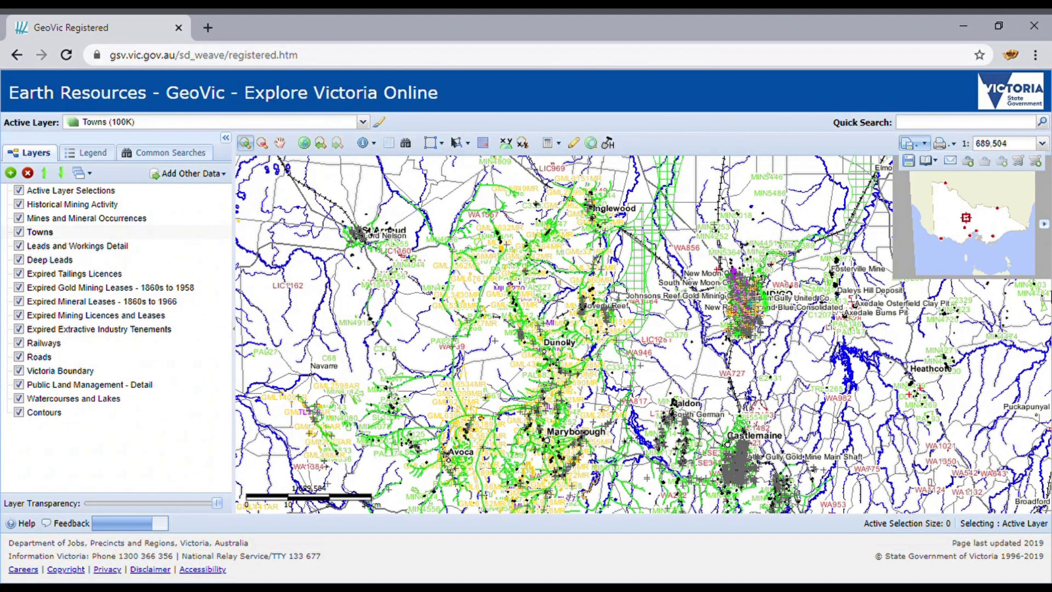
left_click_drag(835, 315, 883, 356)
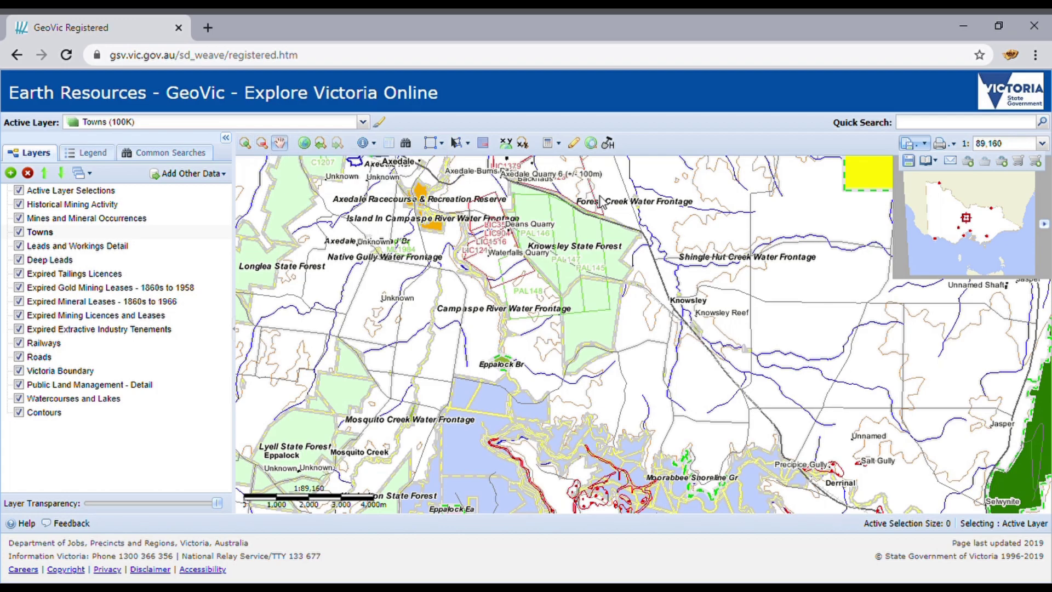
Step: Pan the map down so Axedale and Russells Reef to its north fill the view
left_click_drag(607, 203, 599, 481)
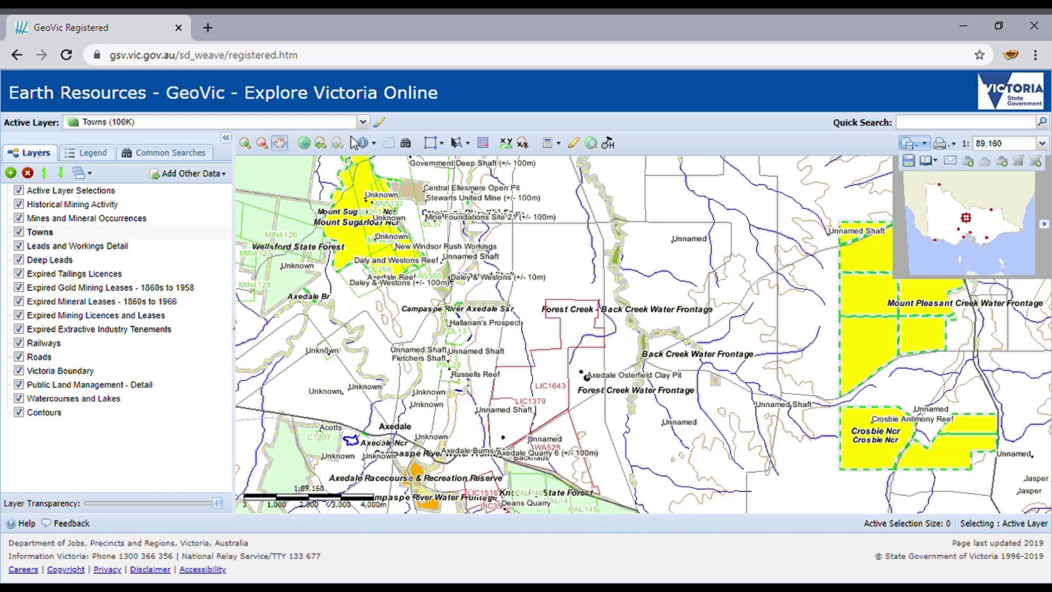
Step: Identify features across all visible layers at the mine sites near Russells Reef
left_click(374, 145)
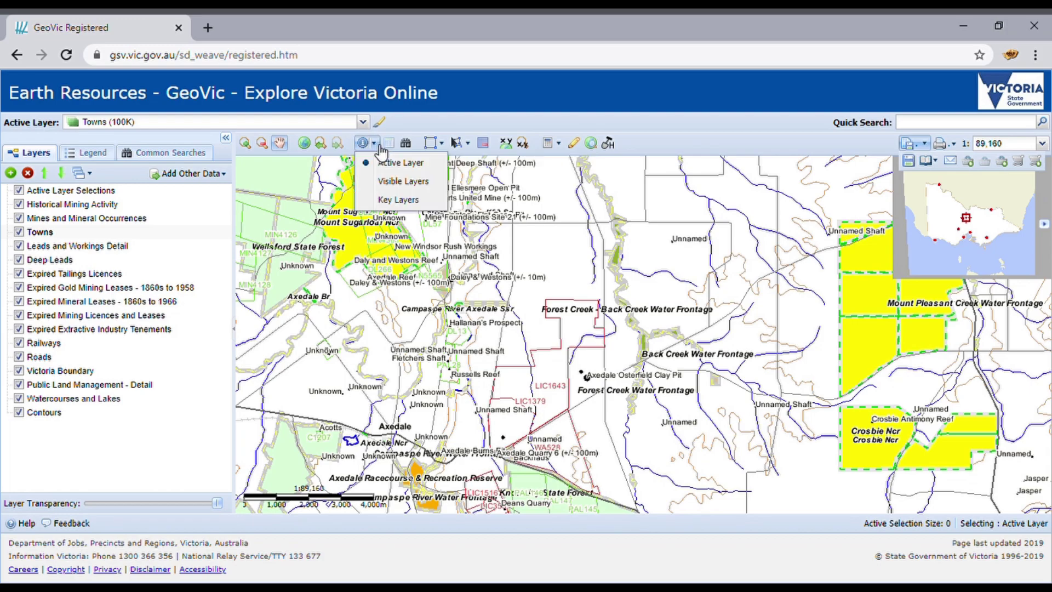
left_click(427, 184)
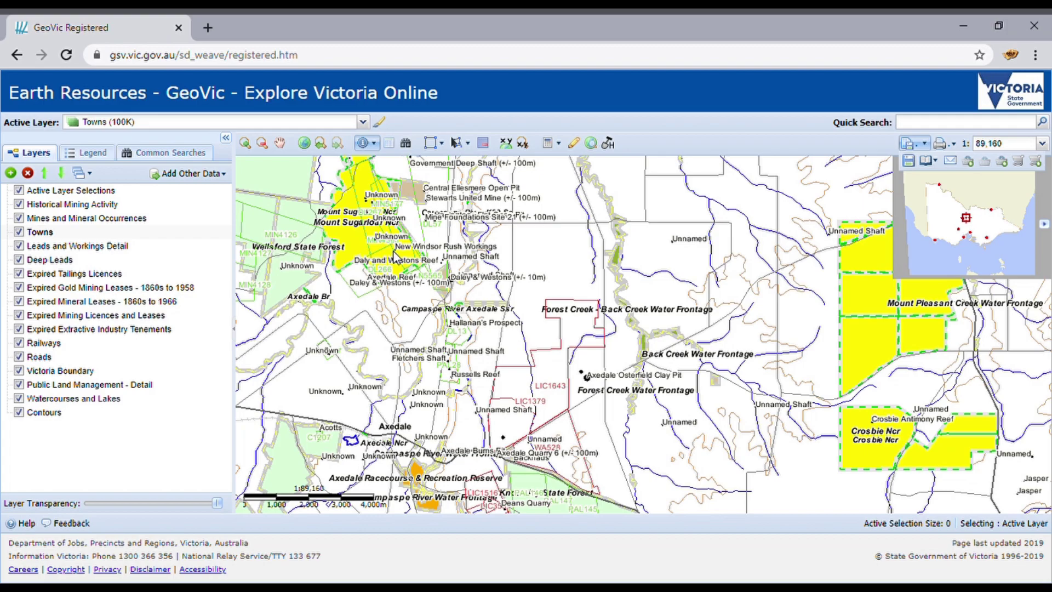
left_click(470, 386)
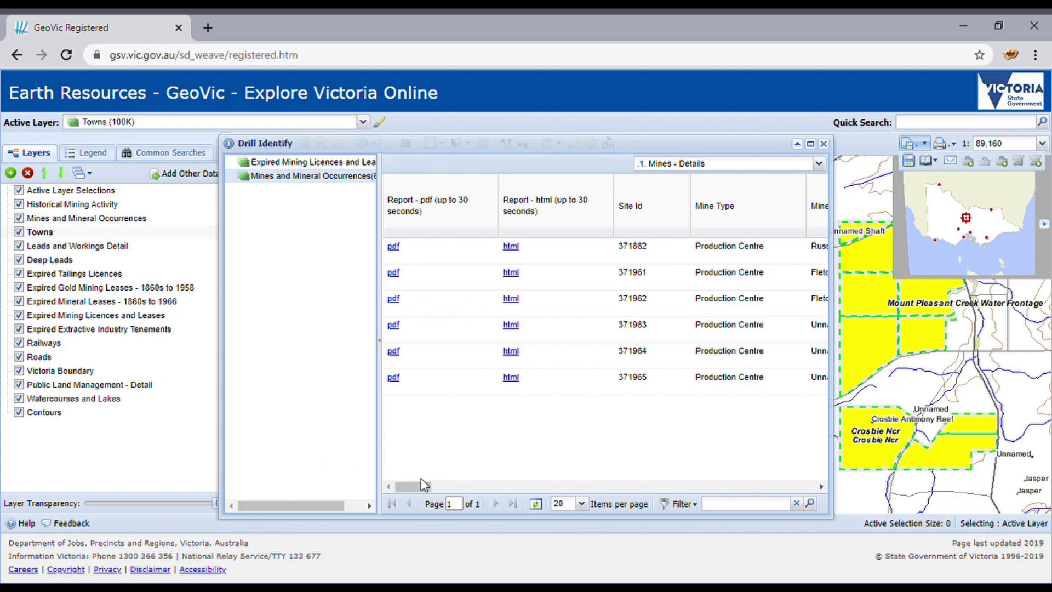
left_click_drag(420, 491, 662, 454)
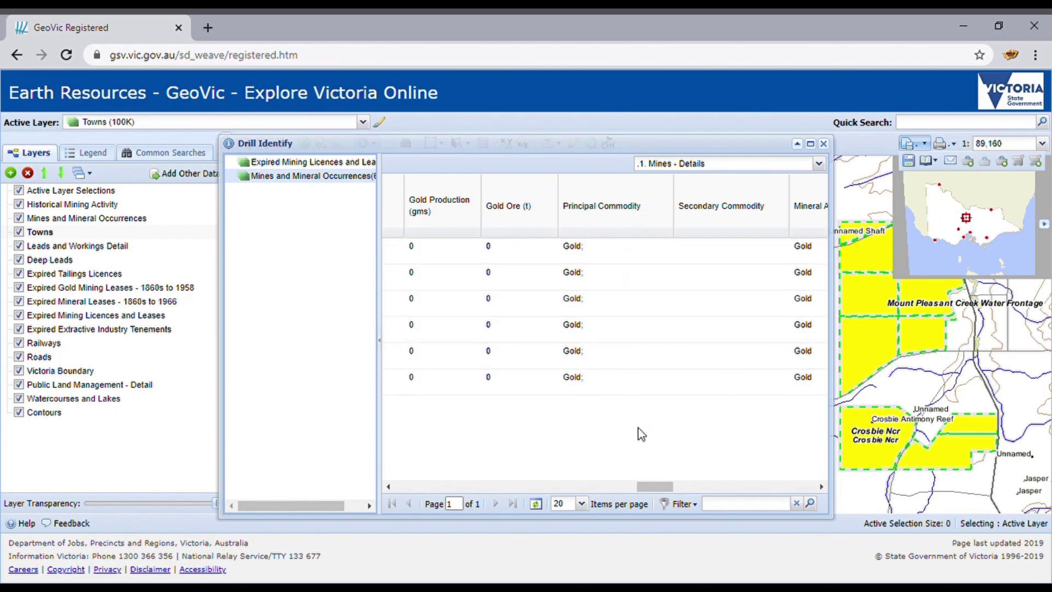
left_click_drag(664, 487, 472, 509)
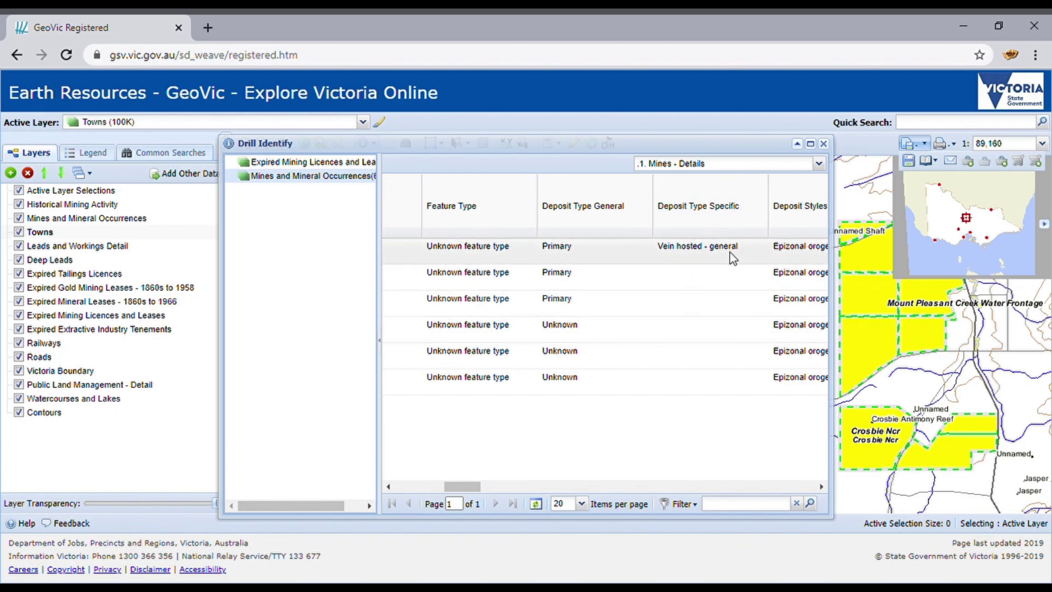
left_click_drag(474, 489, 410, 503)
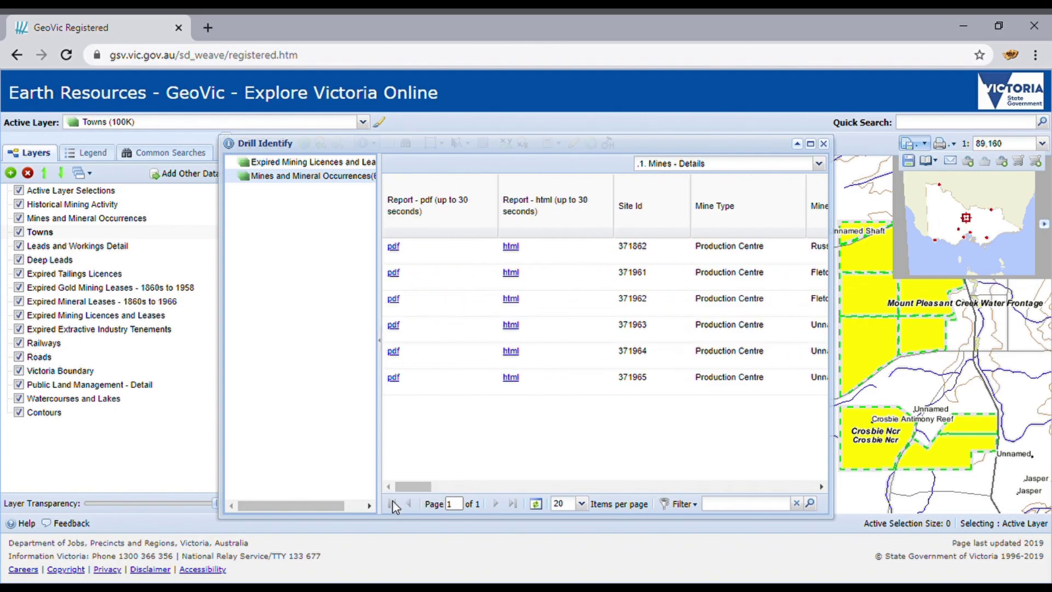
Step: Show the expired licence PAL28 record and scroll to its 15/12/1990 expiry date
left_click(367, 164)
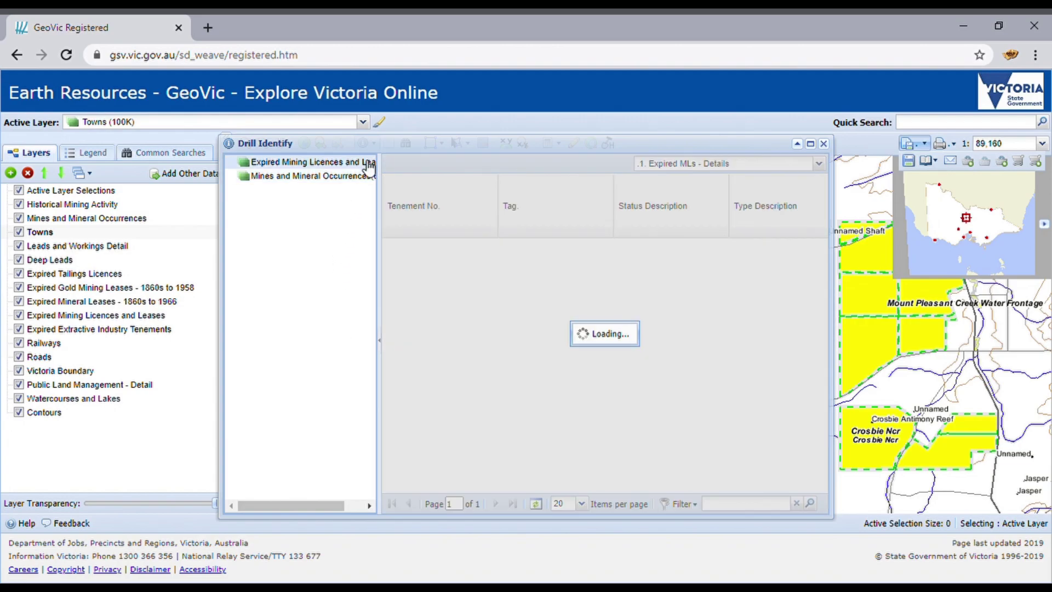
left_click_drag(471, 487, 572, 486)
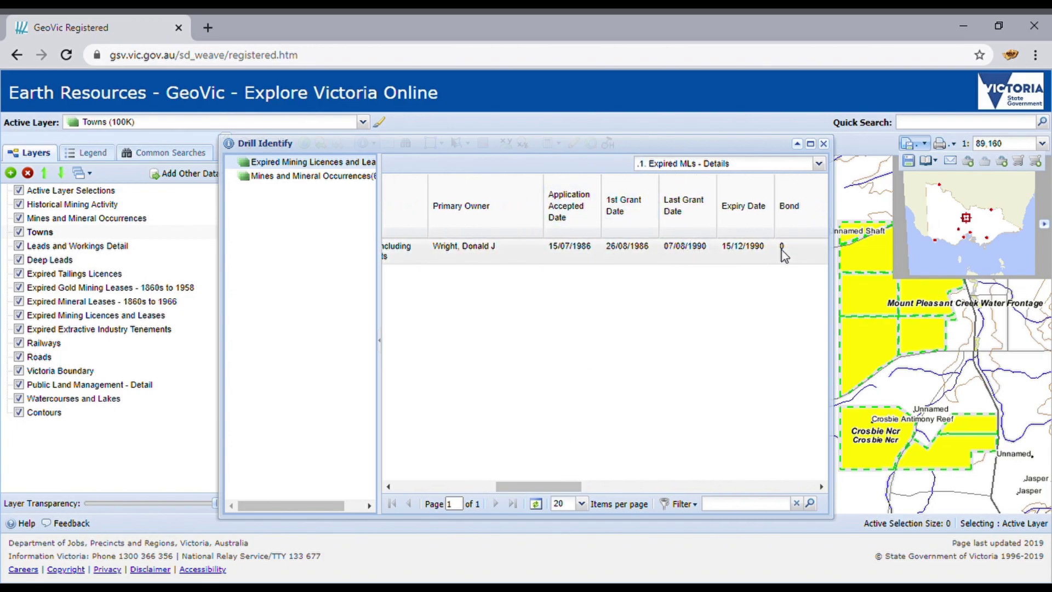
Step: Close the Drill Identify results and cancel the Save and Email Session dialog
left_click(823, 144)
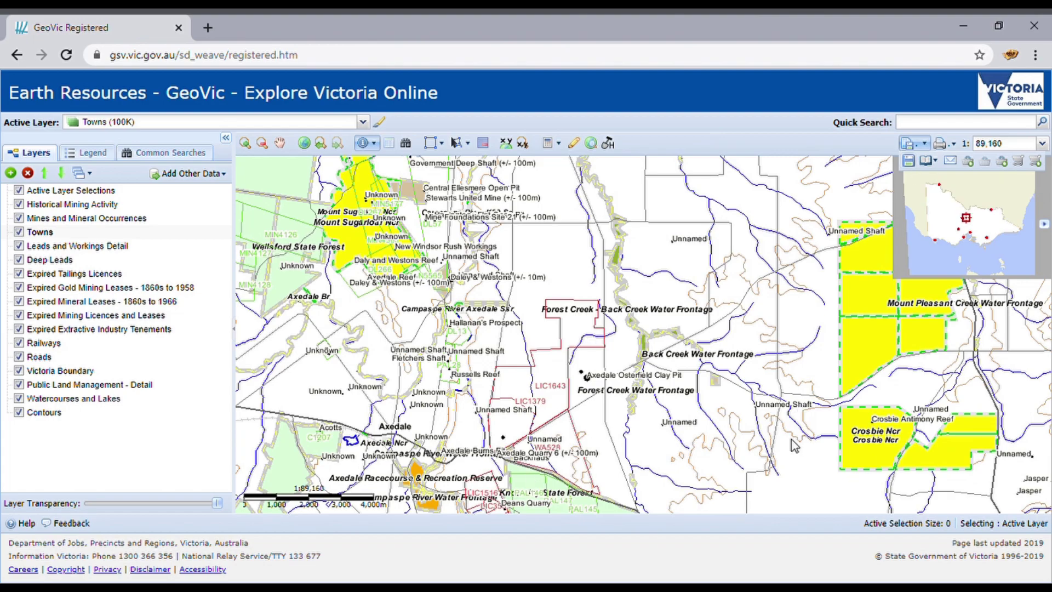
left_click(918, 161)
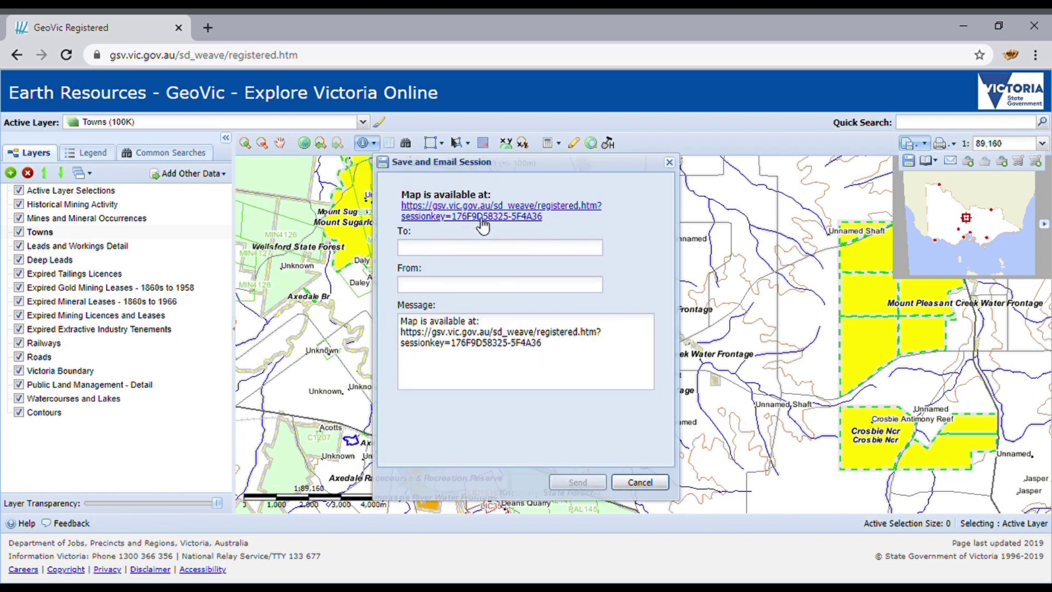
left_click(663, 484)
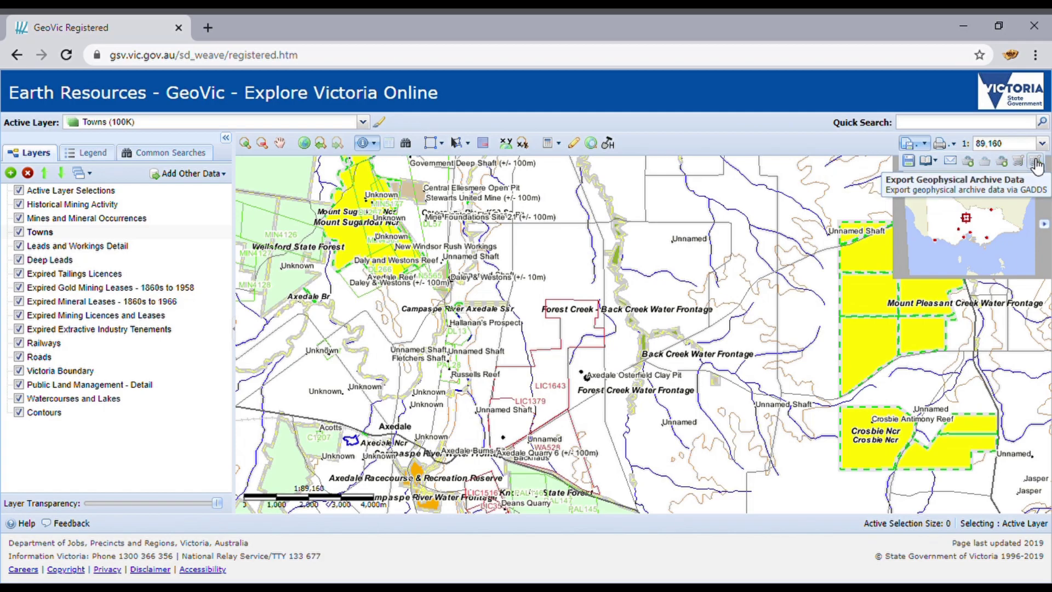
Step: Choose the A4 L/scape layout from the print button's dropdown
left_click(953, 145)
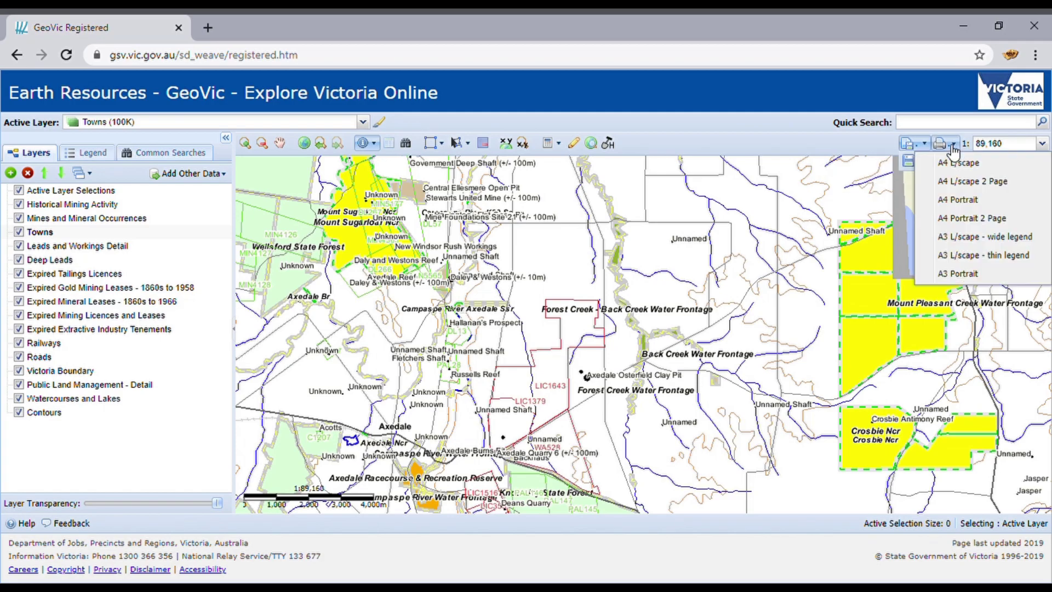
left_click(954, 147)
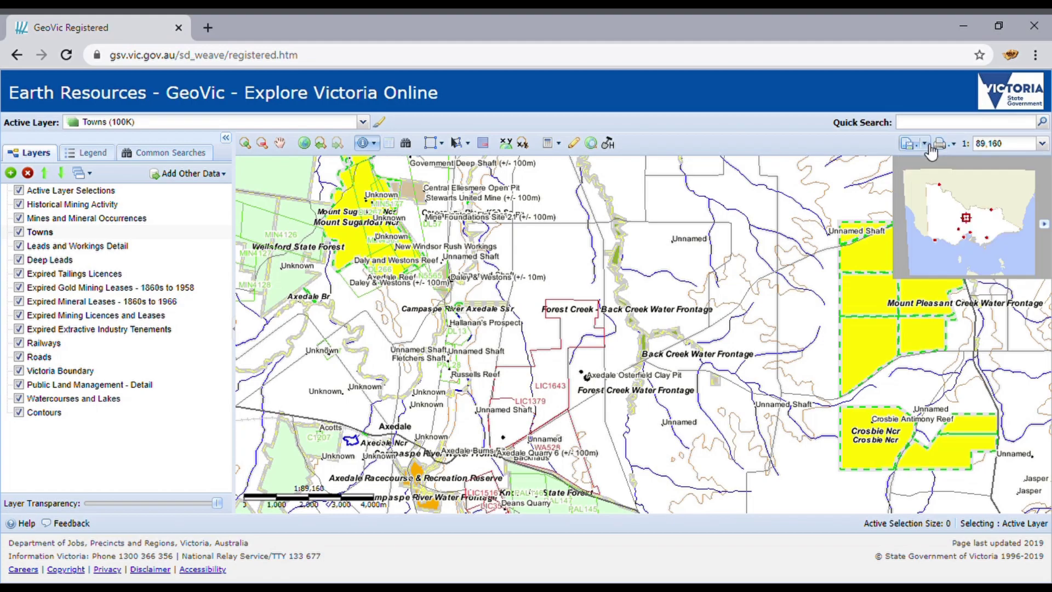
left_click(954, 146)
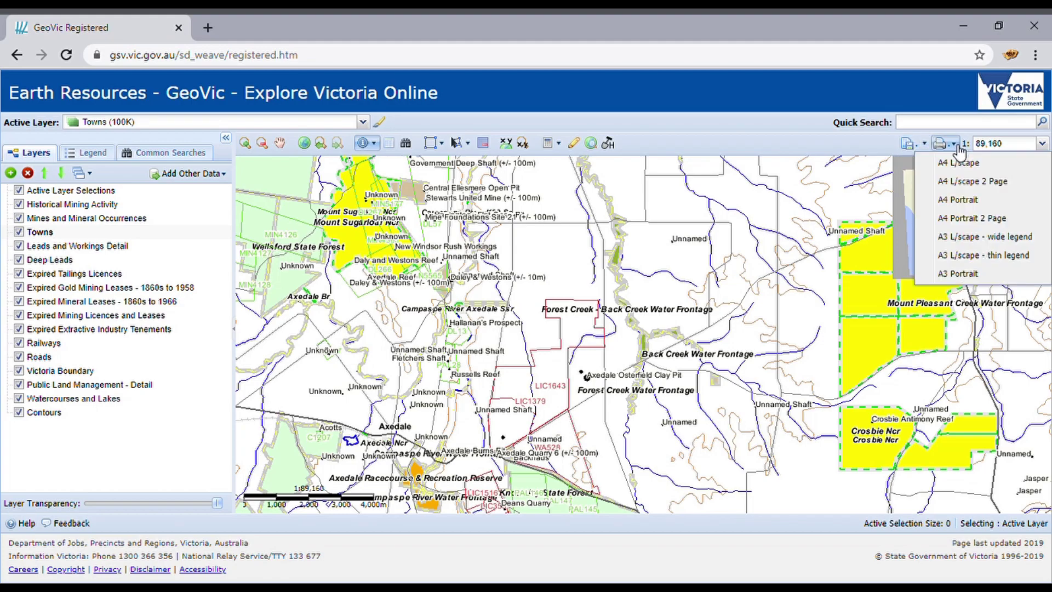
left_click(957, 147)
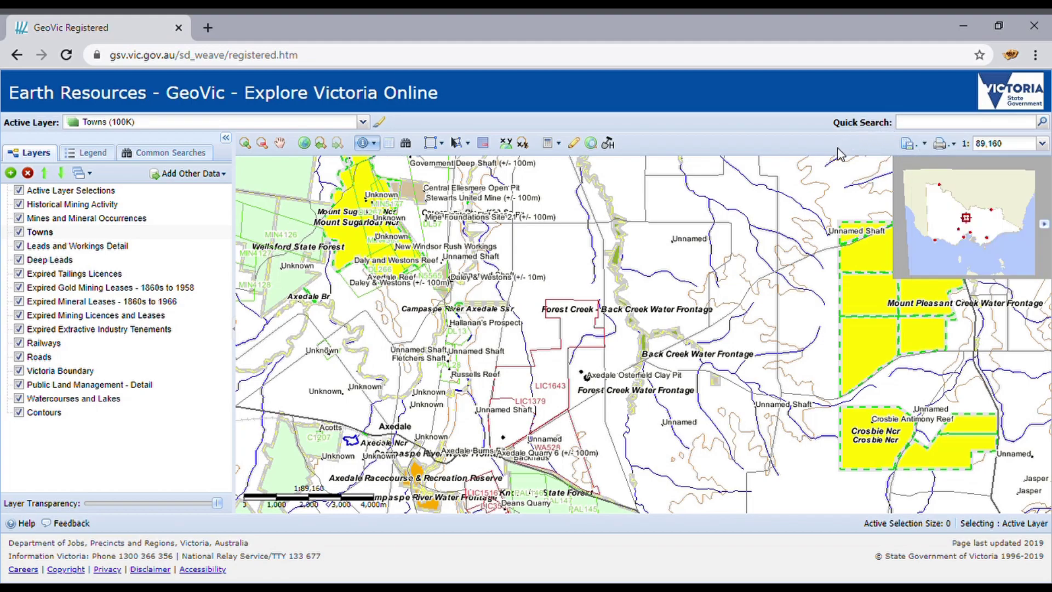
left_click(960, 147)
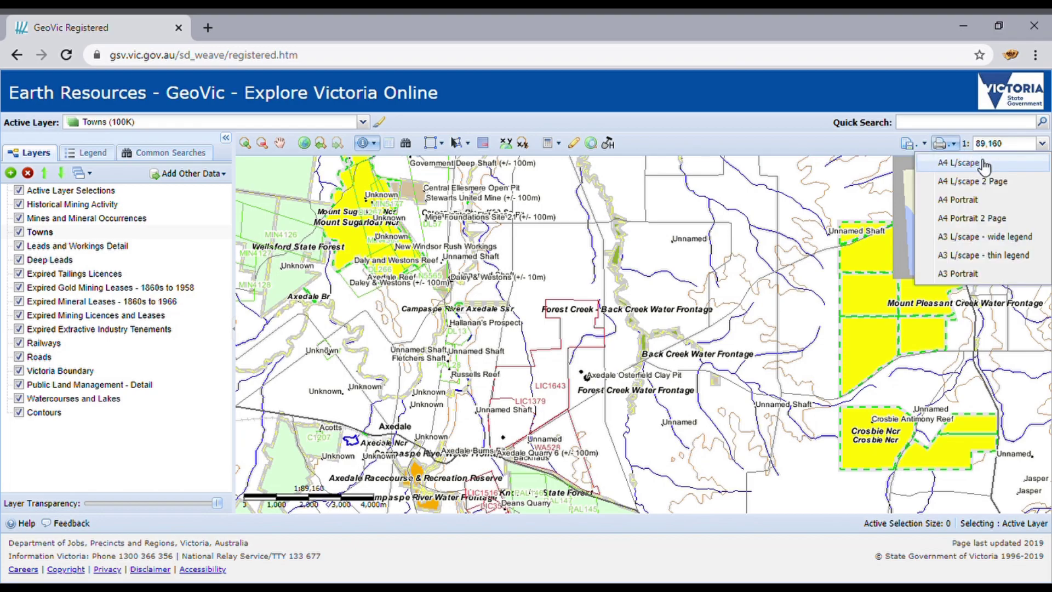
left_click(984, 164)
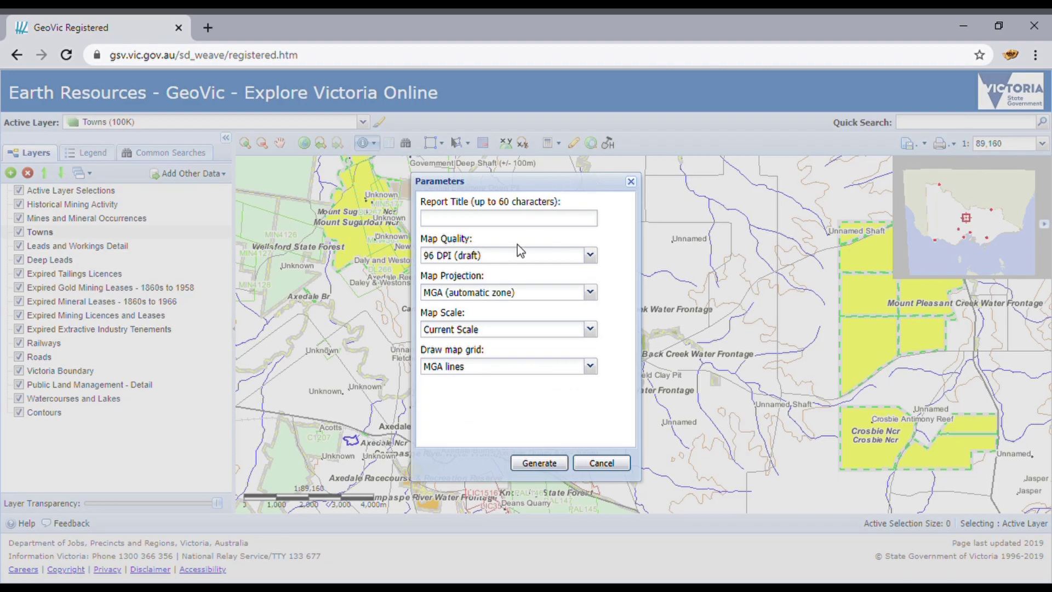
Step: Title the report 'My Research', set map quality to 120 DPI (normal), and generate it
left_click(523, 220)
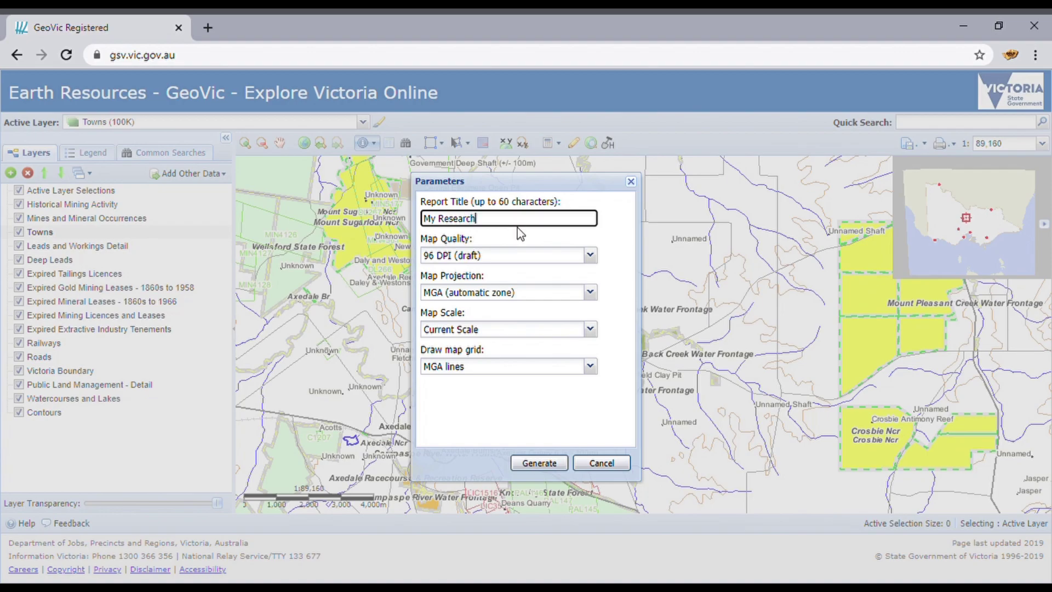
left_click(591, 256)
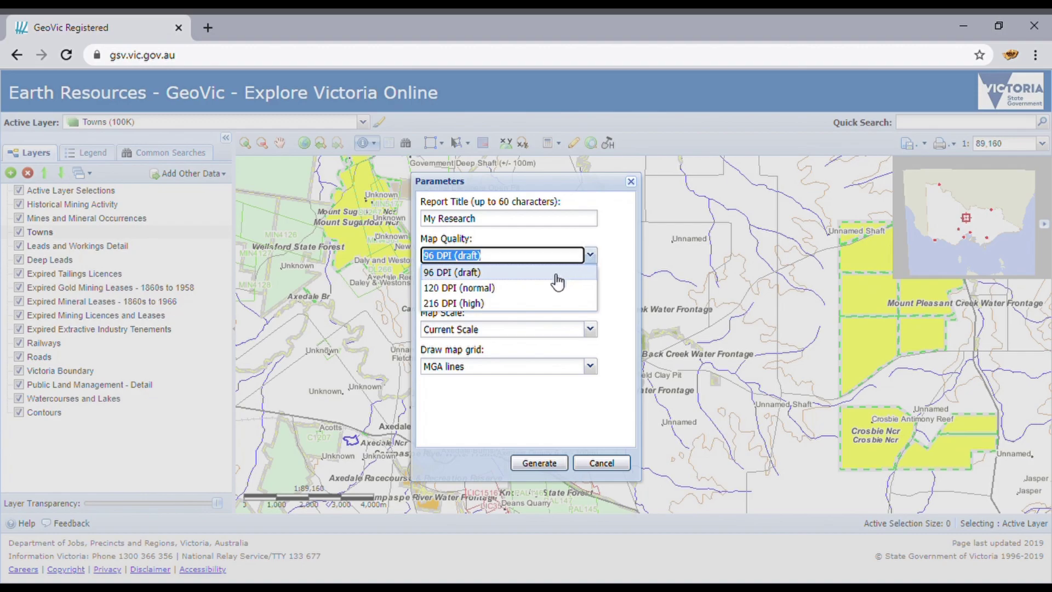
left_click(544, 288)
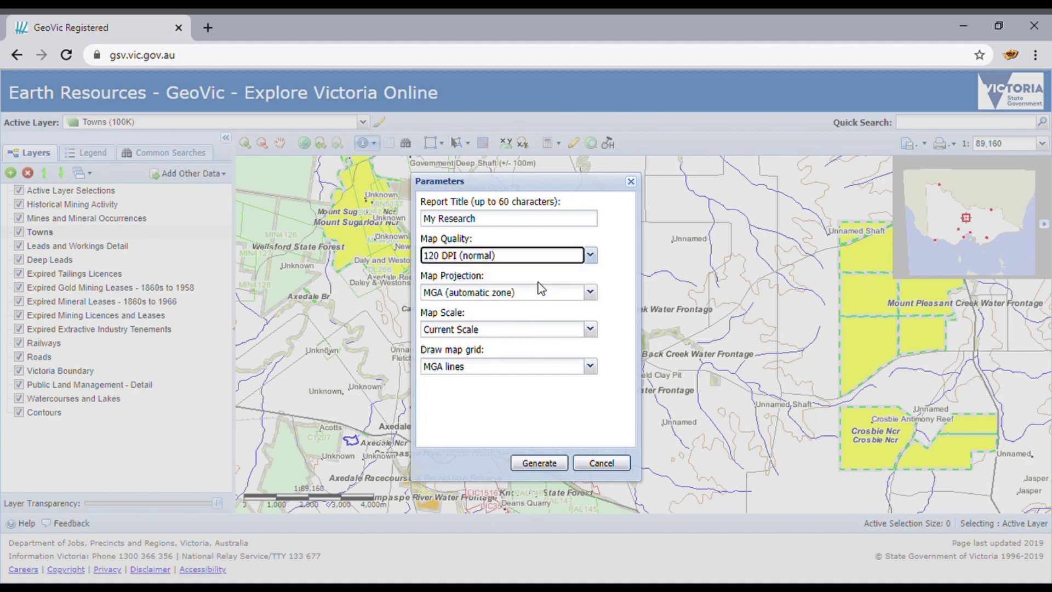
left_click(557, 464)
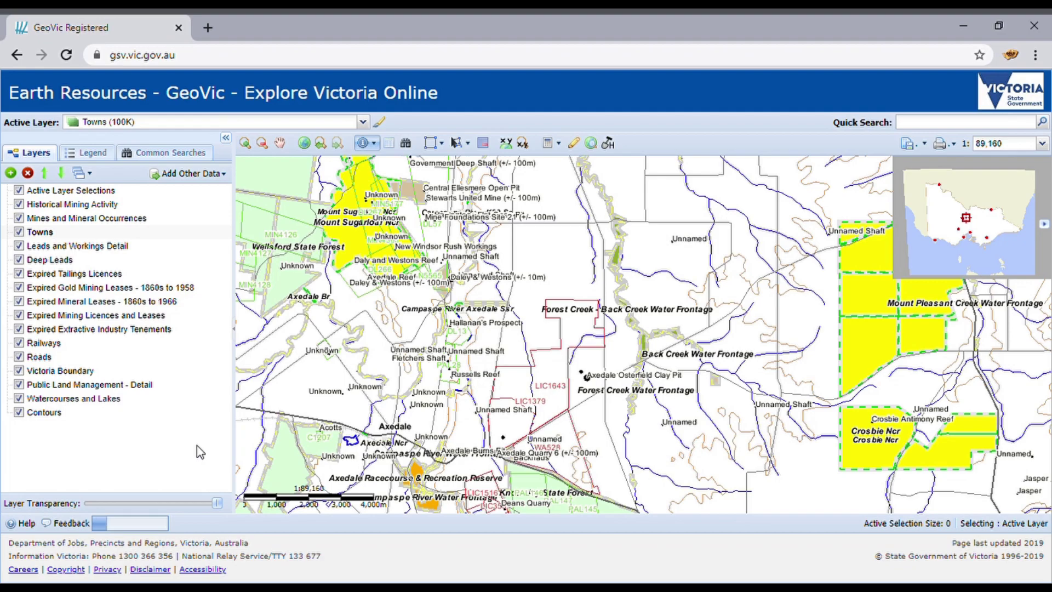
Step: Check the map legend, then open the finished My Research report PDF
left_click(87, 154)
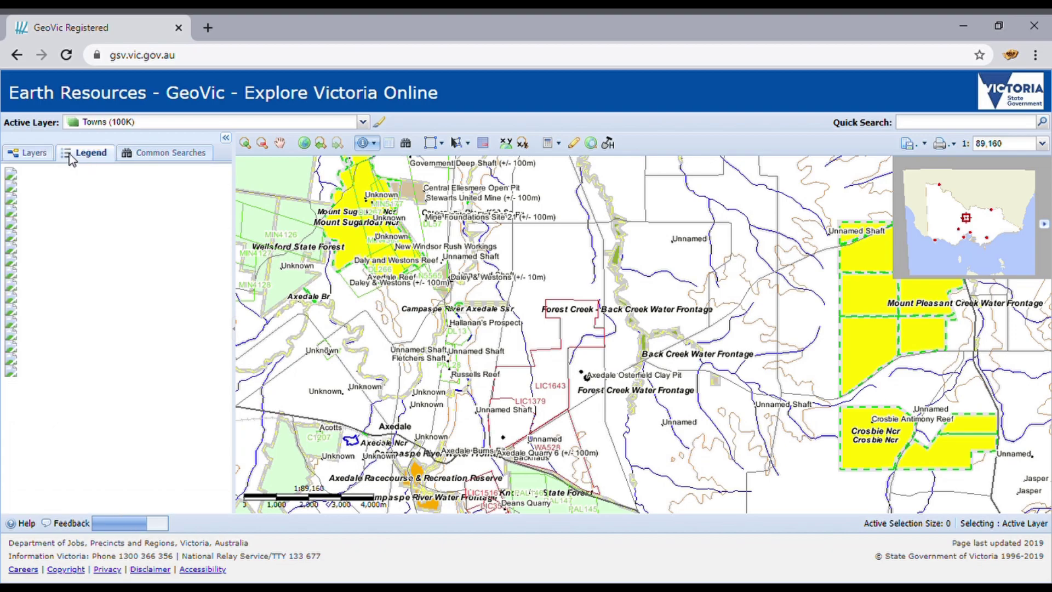
left_click(37, 154)
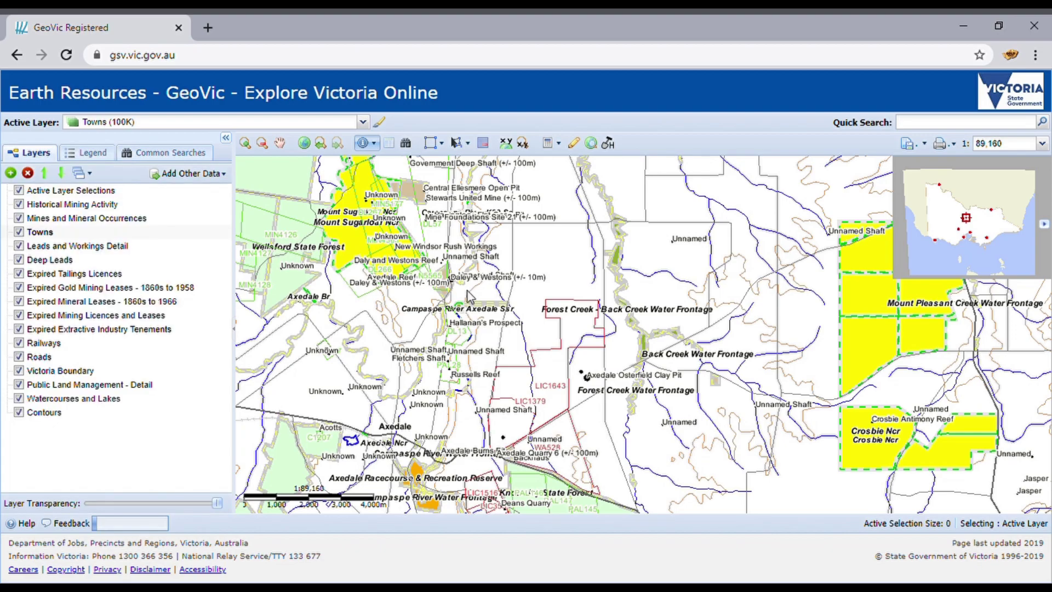
left_click(246, 144)
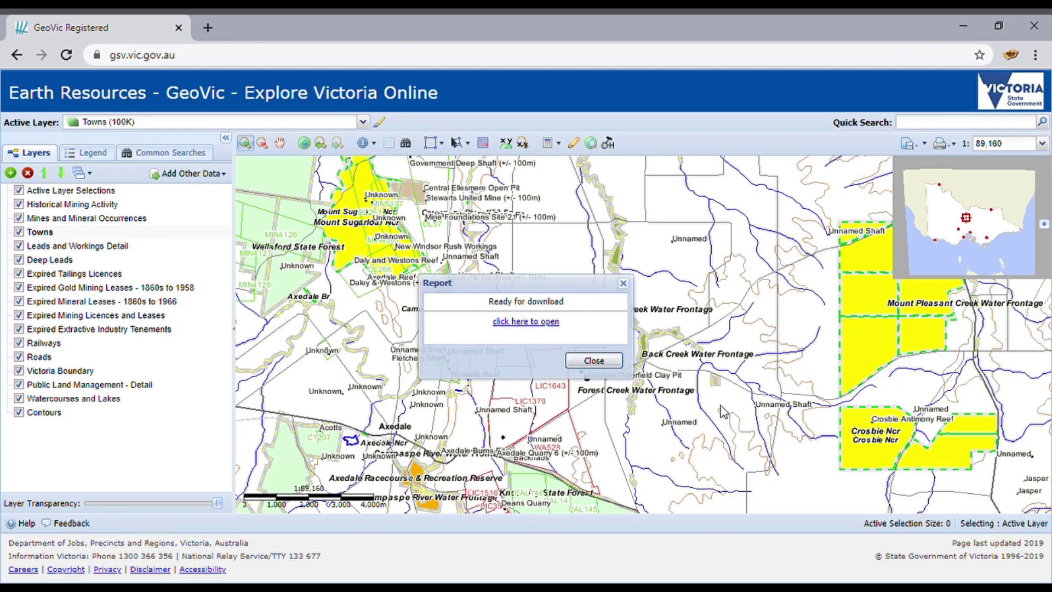
left_click(530, 323)
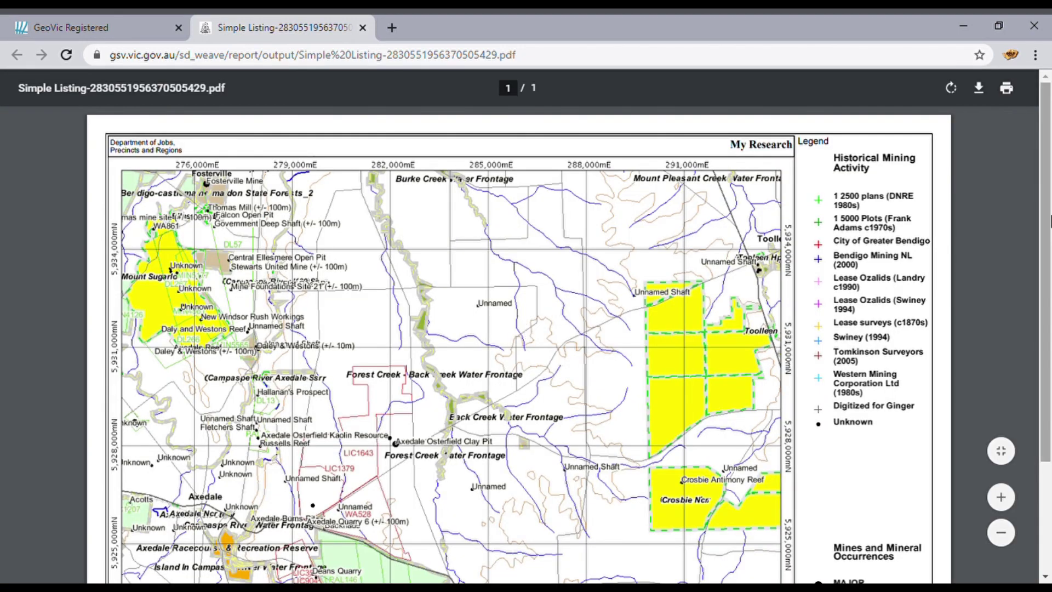
left_click_drag(1049, 208, 1050, 324)
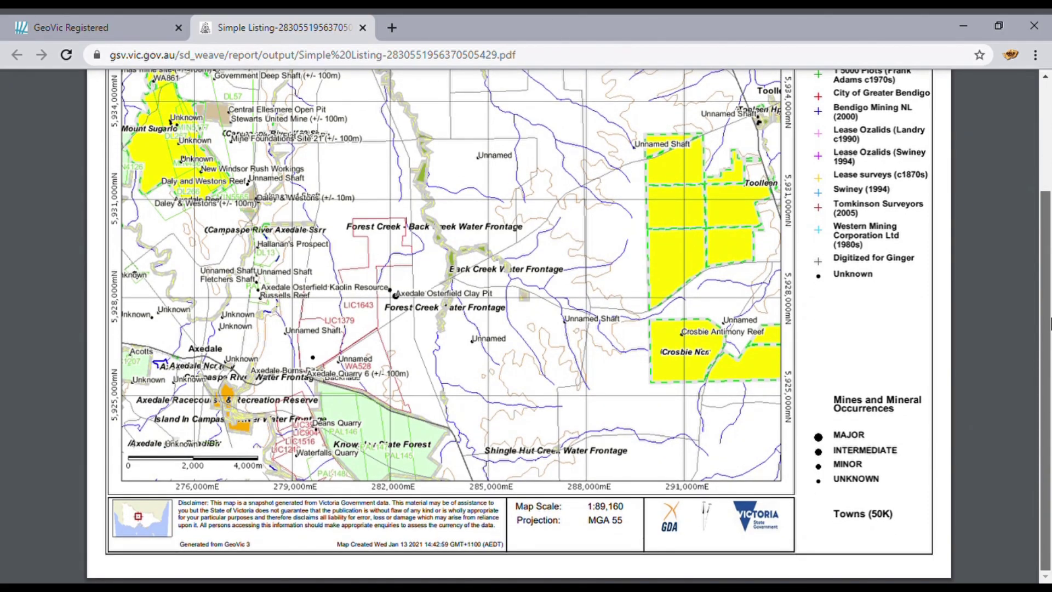
scroll(877, 241, "up", 3)
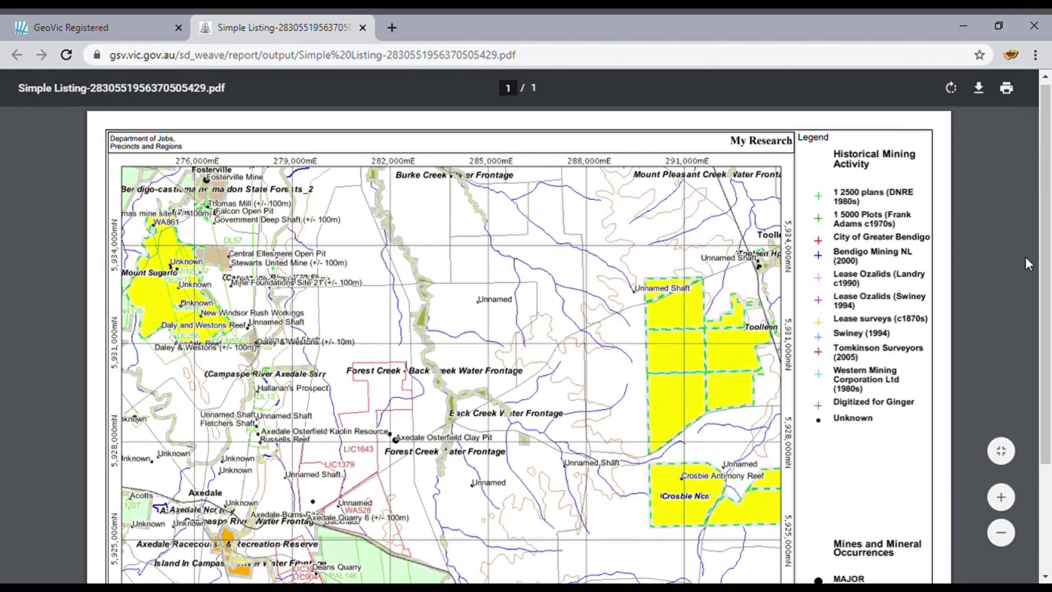
left_click_drag(1048, 241, 1050, 315)
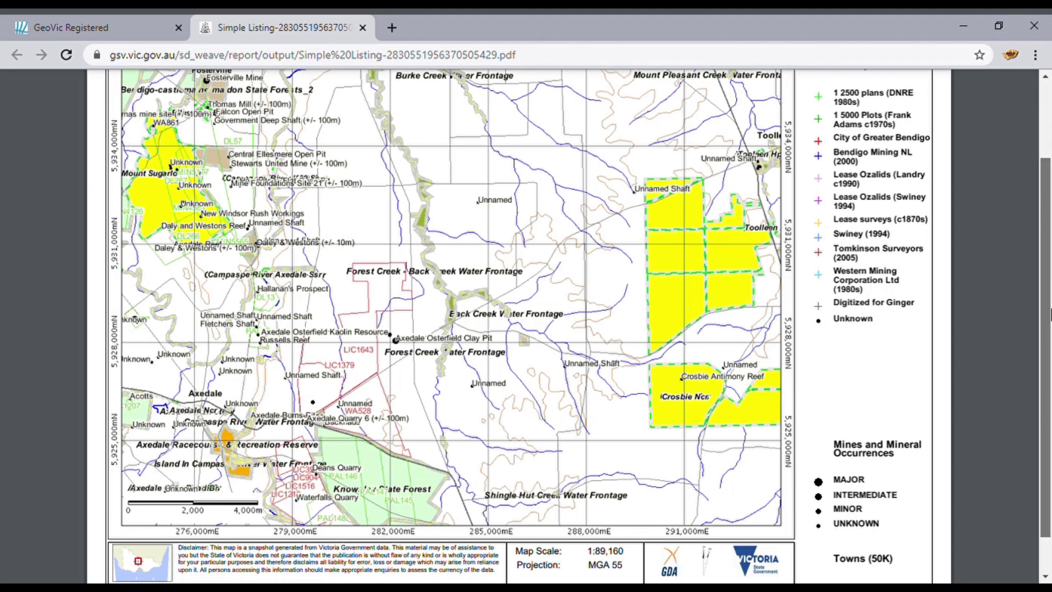
left_click_drag(1049, 315, 1044, 236)
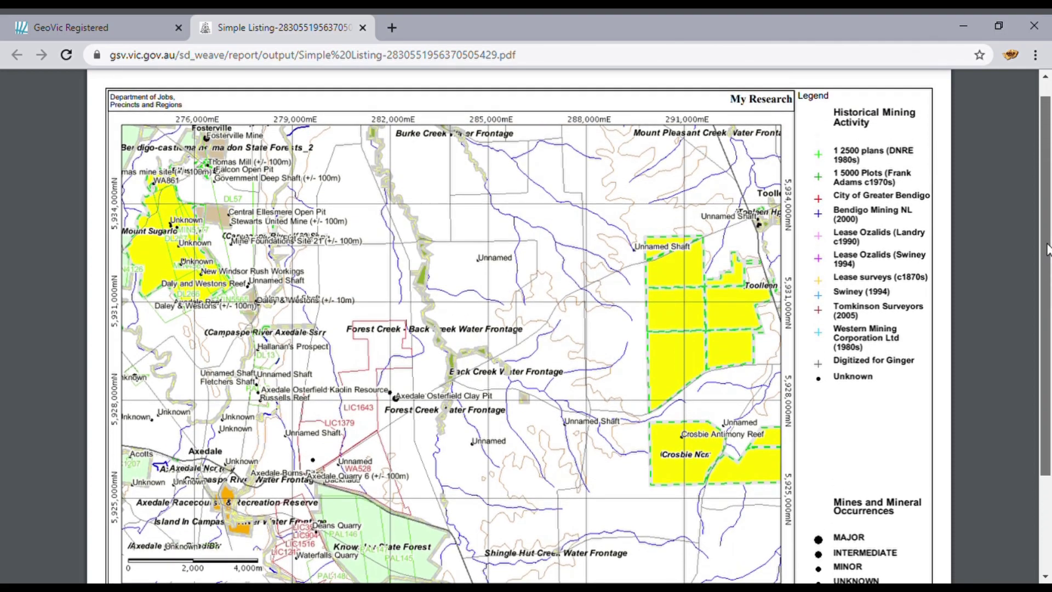
Step: Back on the GeoVic map, zoom out twice, from 1:178,320 to 1:356,640
left_click(106, 25)
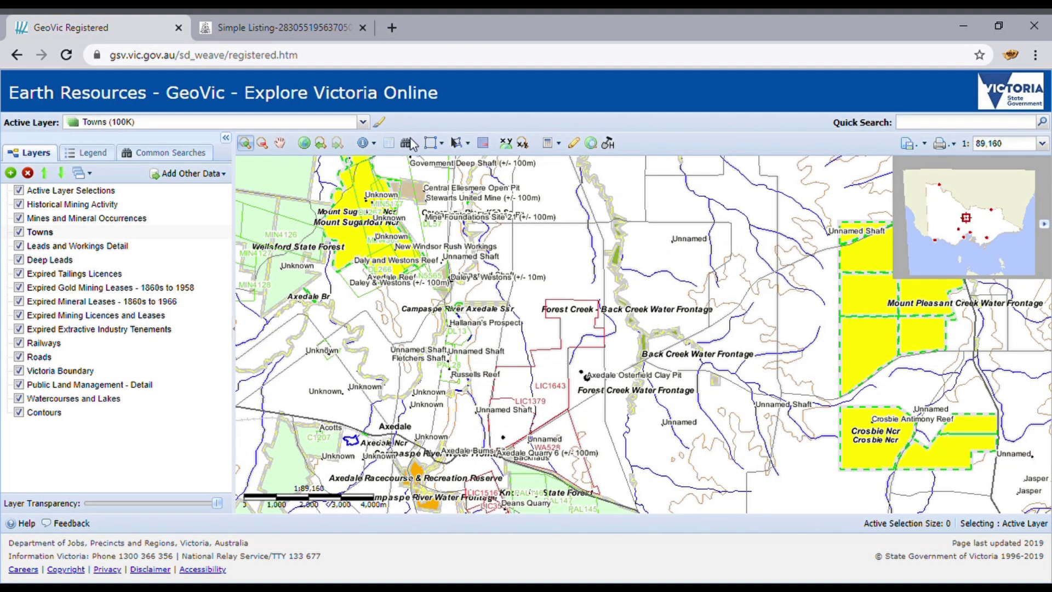
left_click(265, 146)
left_click(572, 281)
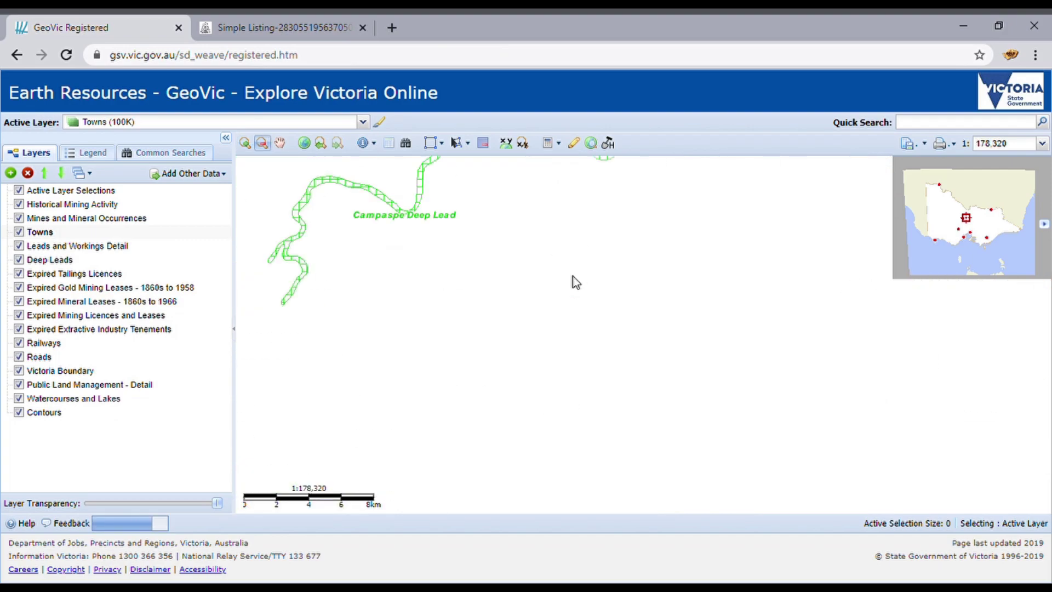
left_click(468, 376)
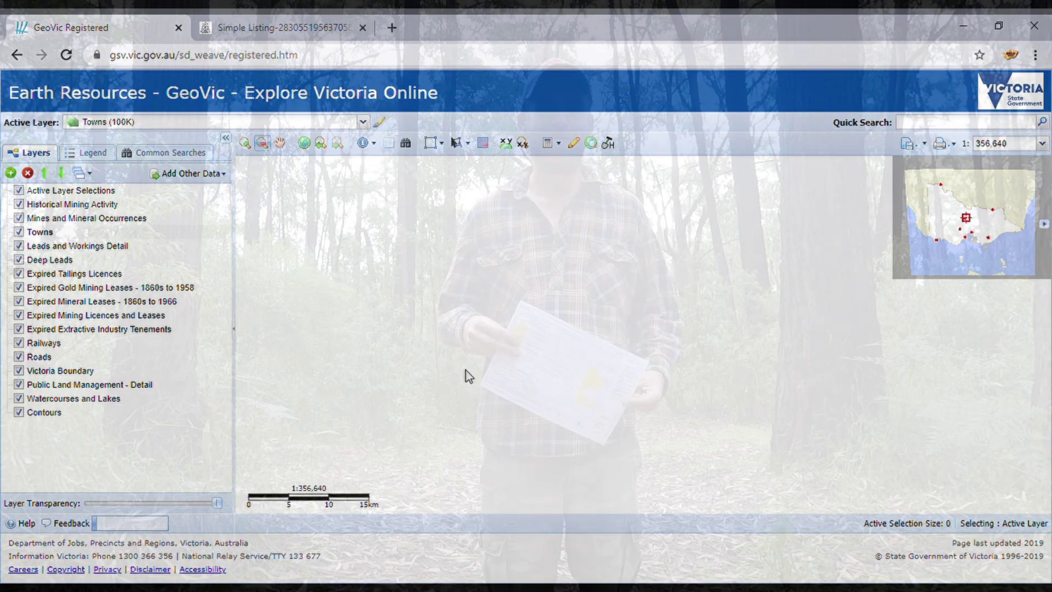